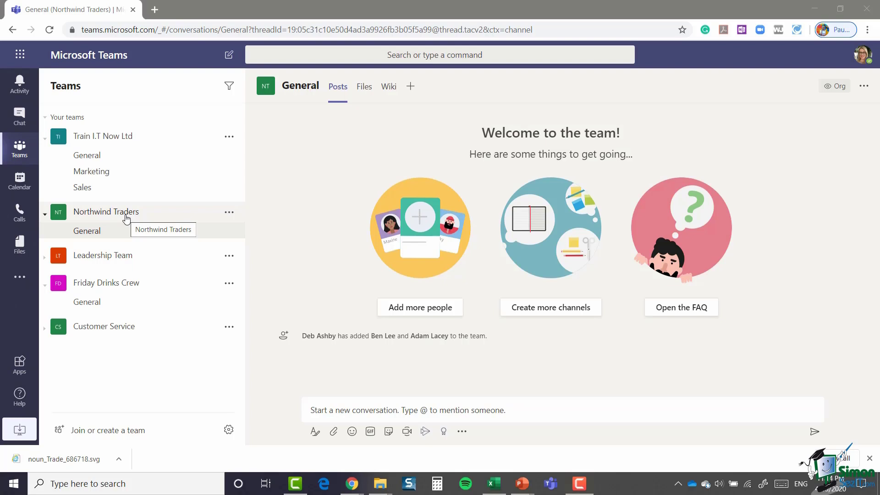
Step: Add the outside person's e-mail address to Northwind Traders as a guest, then close the dialog
{"action": "left_click", "coordinate": [229, 213]}
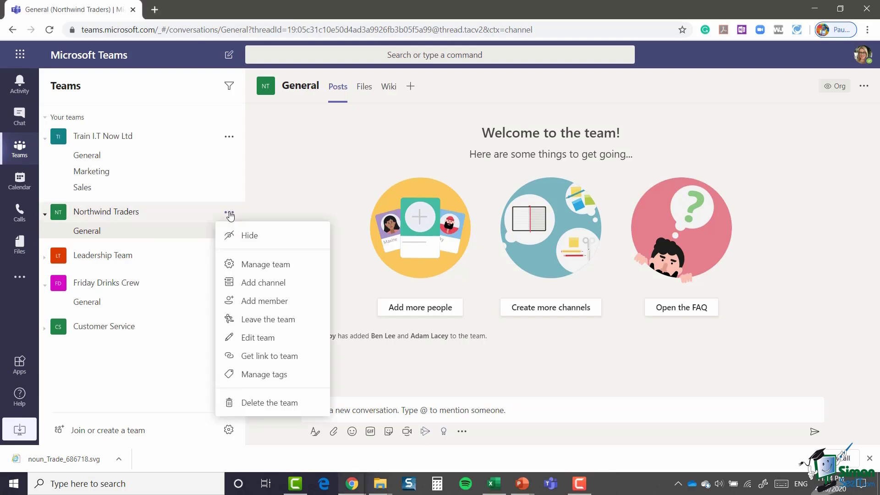
{"action": "left_click", "coordinate": [270, 301]}
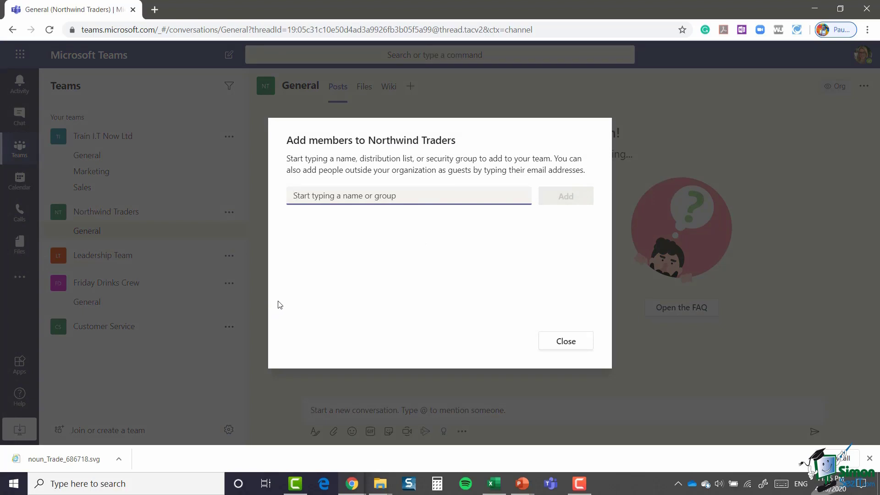
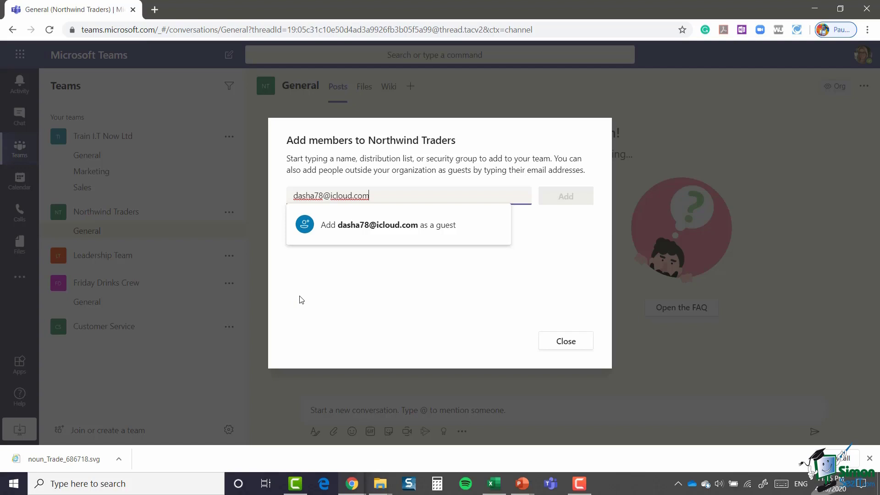
{"action": "left_click", "coordinate": [378, 229]}
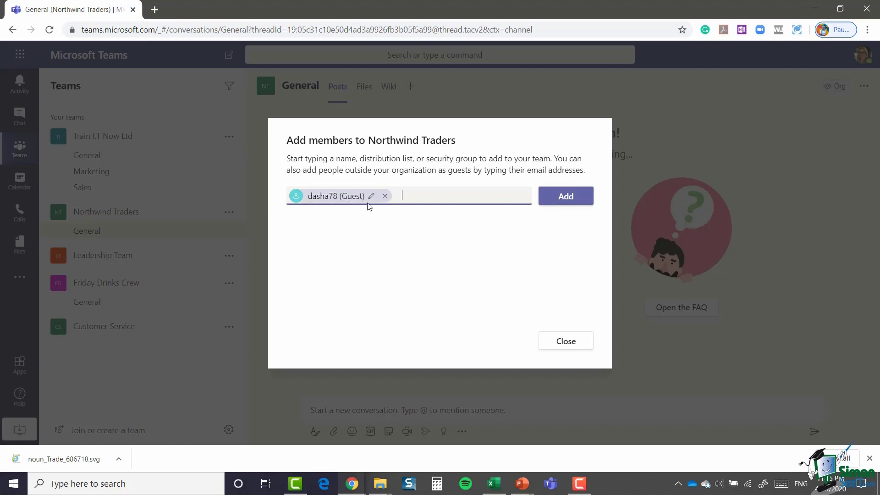
{"action": "left_click", "coordinate": [570, 198]}
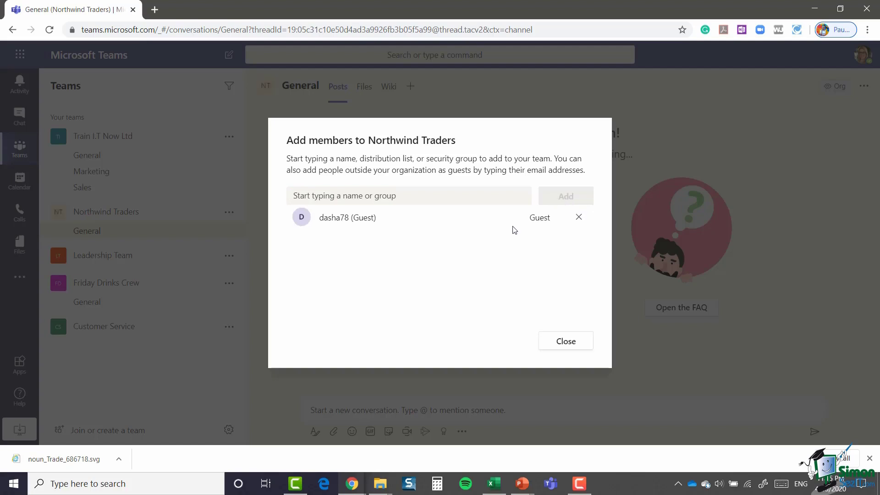
{"action": "left_click", "coordinate": [543, 347]}
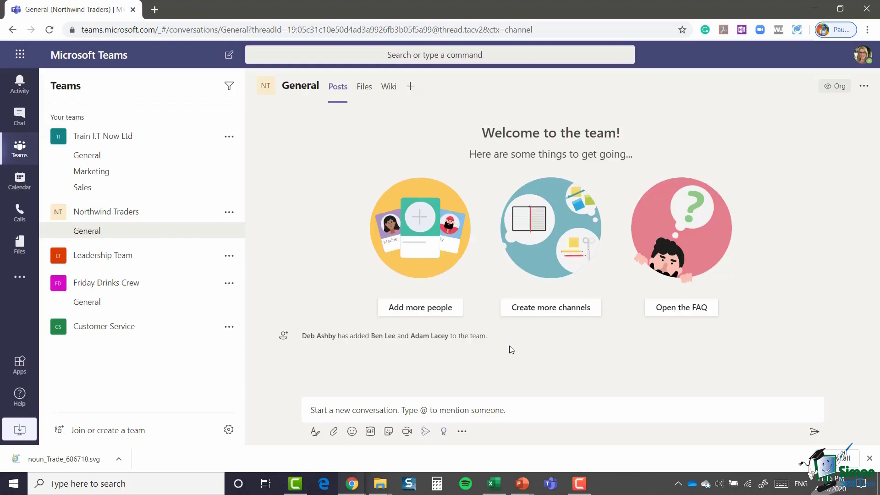
Step: Open Manage team for Northwind Traders and expand Members and guests, showing three entries
{"action": "left_click", "coordinate": [229, 213]}
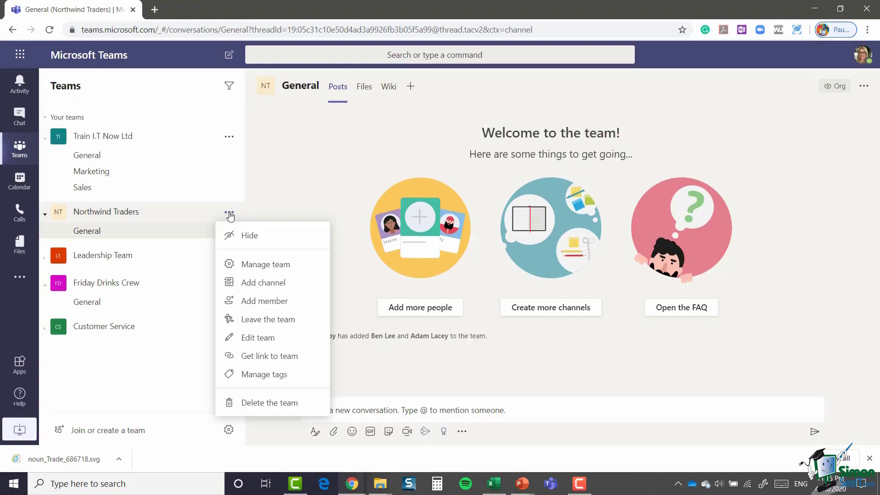
{"action": "left_click", "coordinate": [276, 266]}
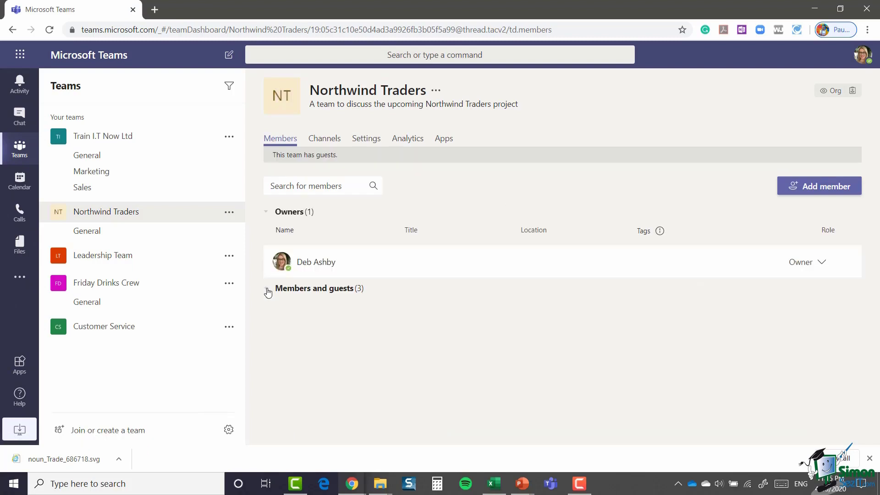
{"action": "left_click", "coordinate": [266, 290]}
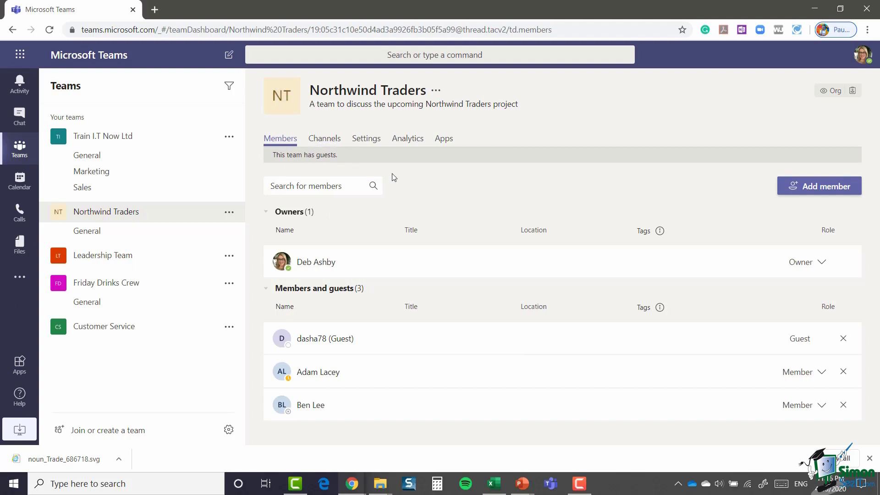
{"action": "left_click", "coordinate": [284, 185]}
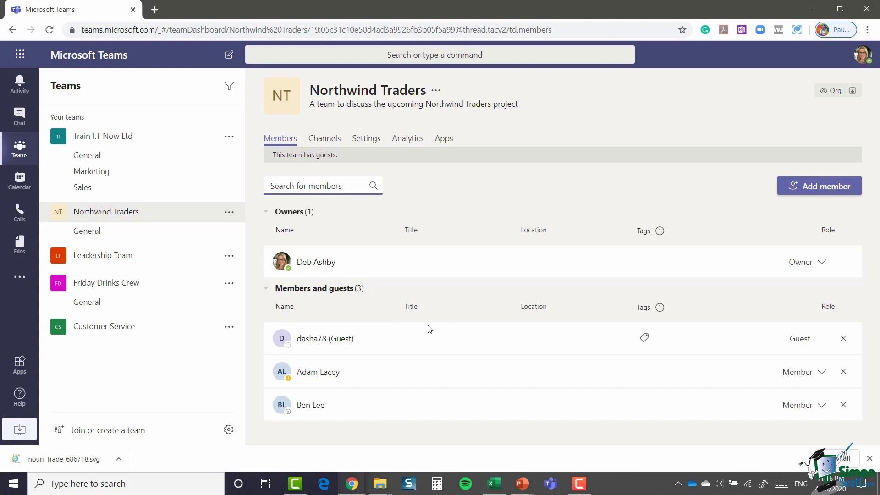
Step: Search members for 'ada', clear the filter, and set that member's role to Owner
{"action": "type", "text": "ada"}
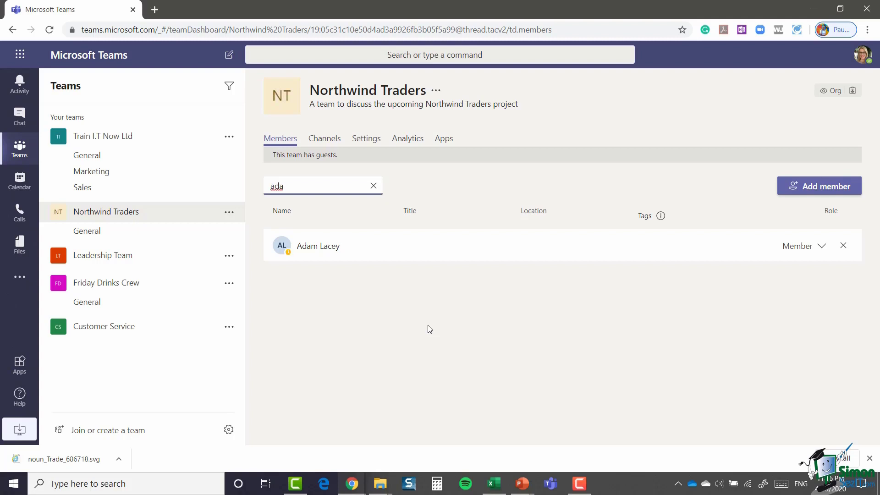
{"action": "left_click", "coordinate": [374, 185]}
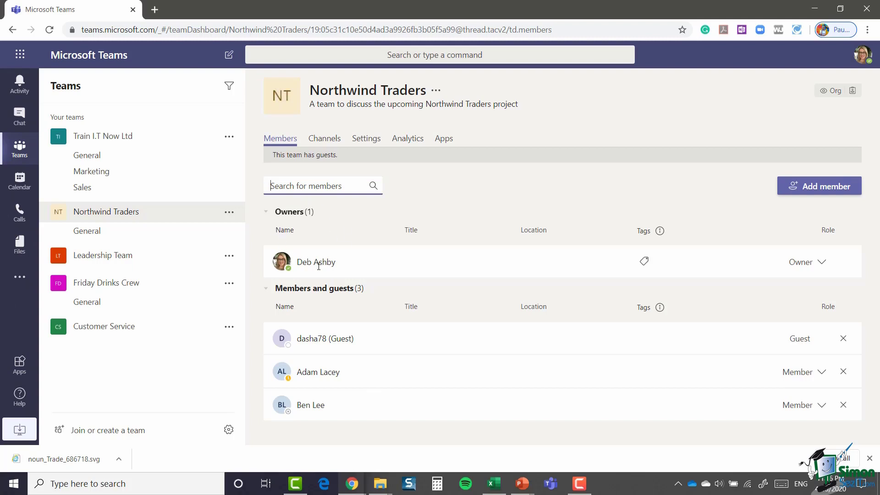
{"action": "mouse_move", "coordinate": [318, 265]}
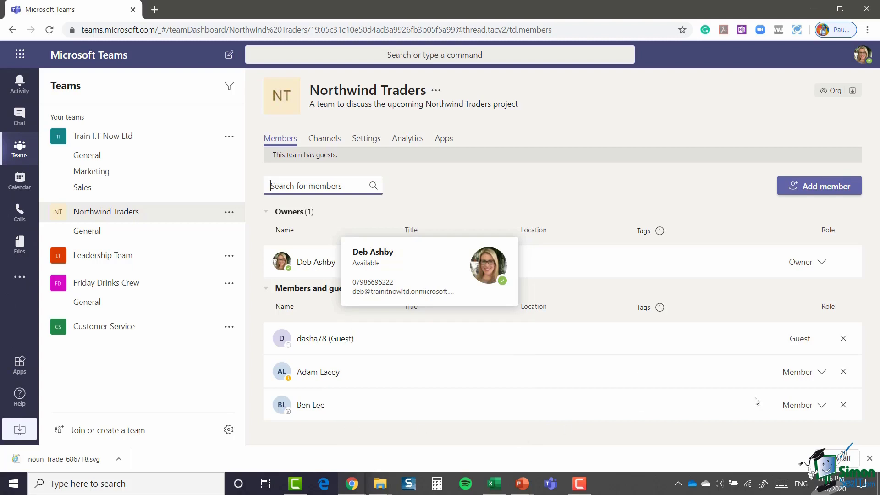
{"action": "left_click", "coordinate": [821, 372]}
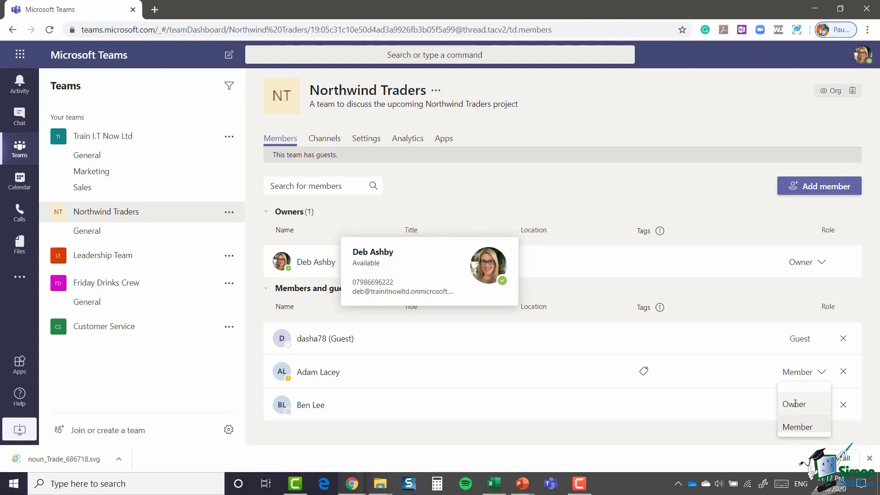
{"action": "left_click", "coordinate": [795, 403]}
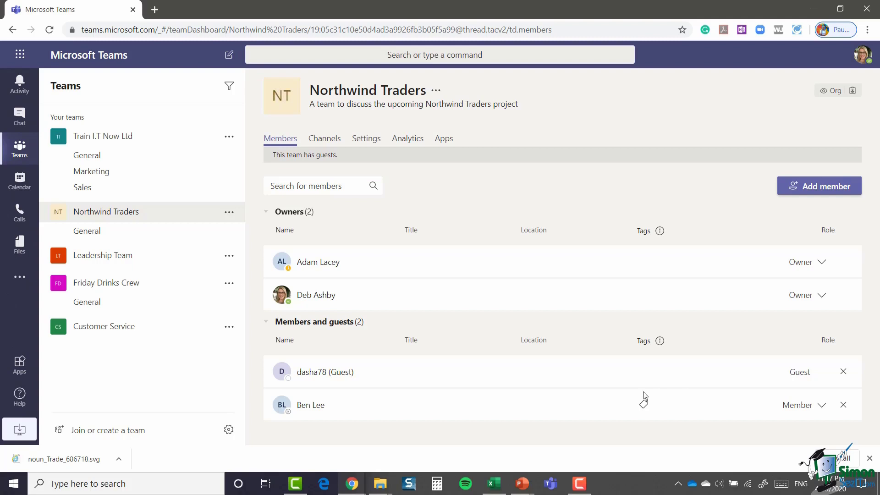
Step: Search 'vc' in Add member, pick the suggested colleague, and add them as a member
{"action": "left_click", "coordinate": [815, 189]}
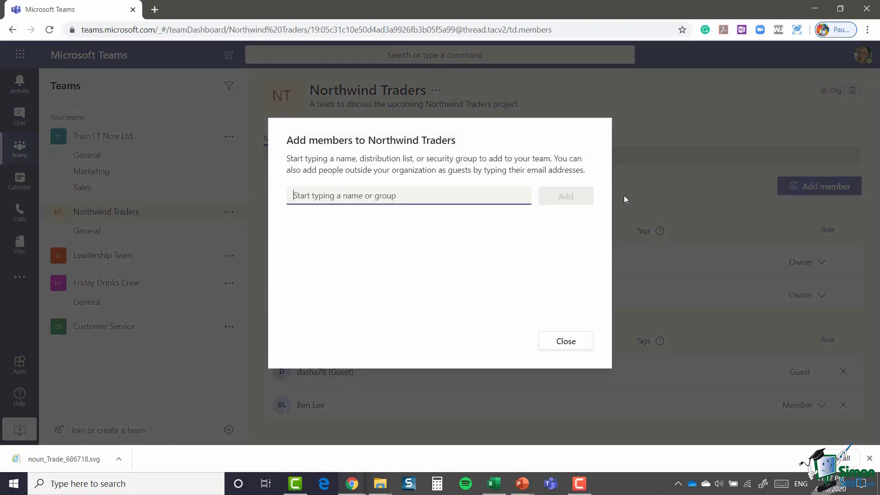
{"action": "type", "text": "vik"}
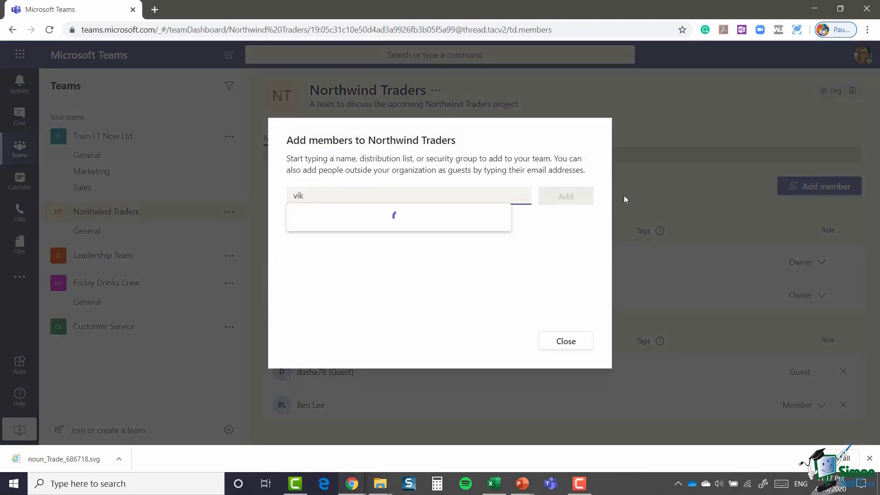
{"action": "key", "text": "BackSpace"}
{"action": "type", "text": "v"}
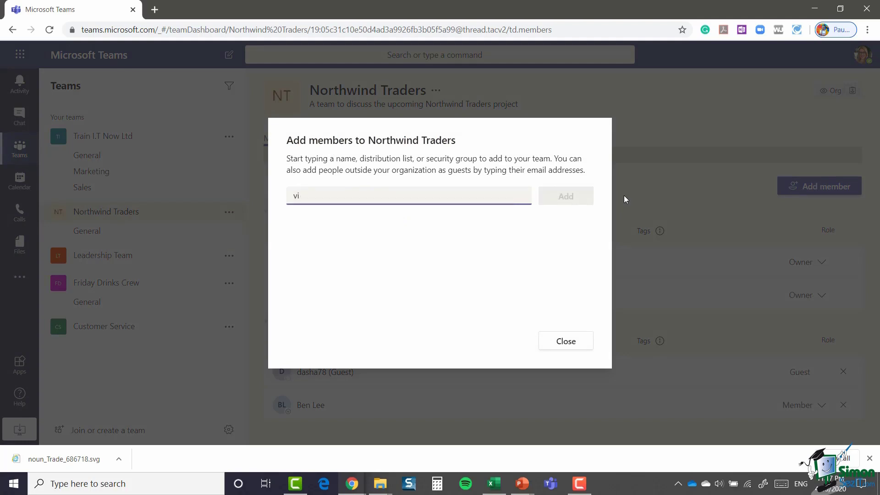
{"action": "type", "text": "c"}
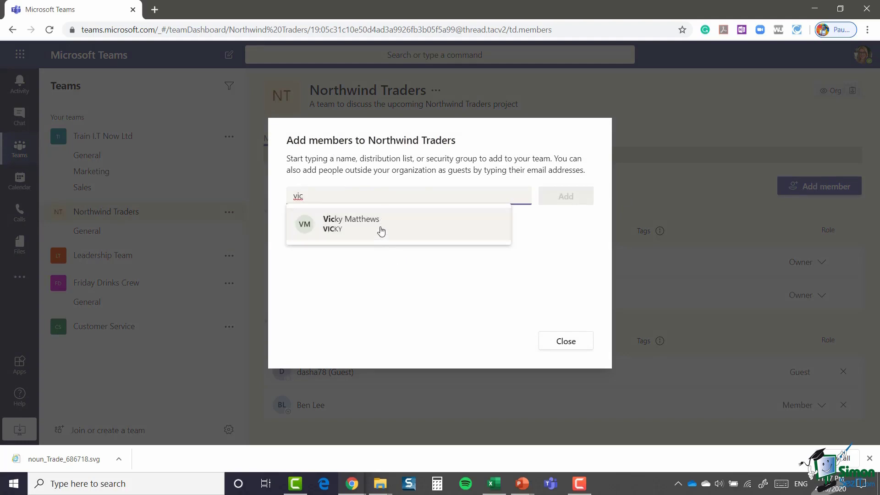
{"action": "left_click", "coordinate": [380, 232]}
{"action": "left_click", "coordinate": [581, 201]}
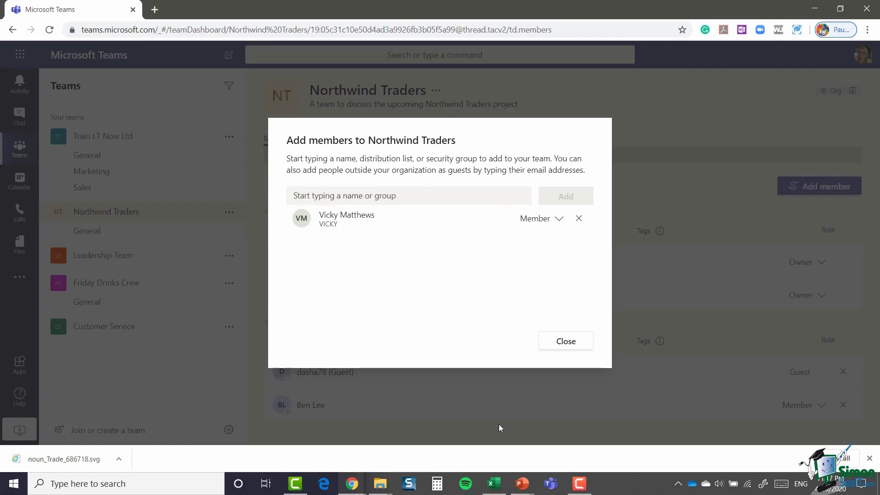
{"action": "left_click", "coordinate": [566, 342]}
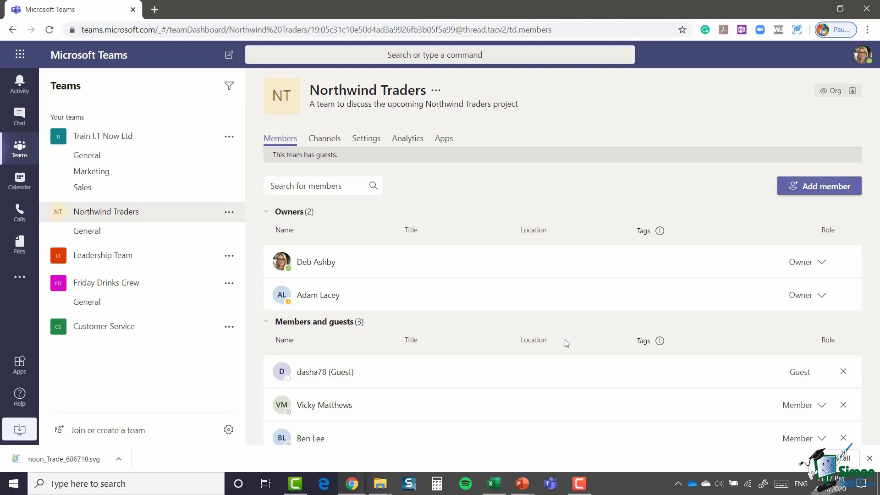
Step: Open the Northwind Traders Settings tab and expand Team picture, showing the NT initials image
{"action": "left_click", "coordinate": [330, 146]}
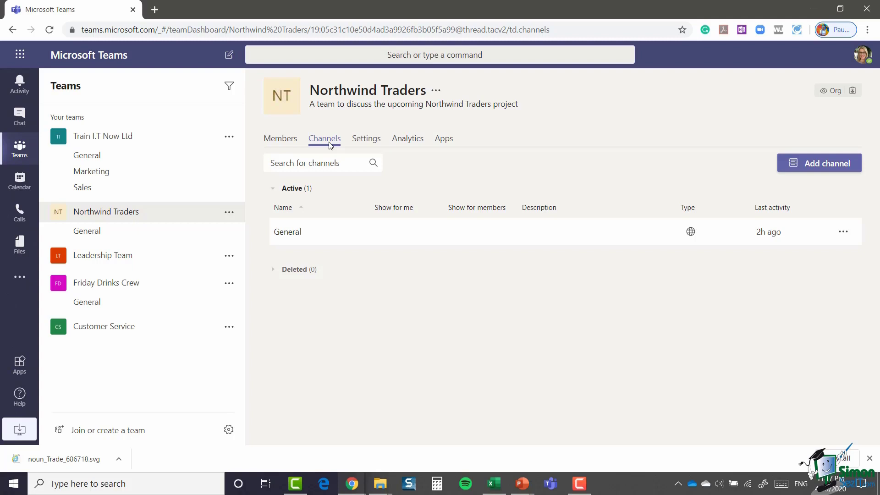
{"action": "left_click", "coordinate": [367, 141]}
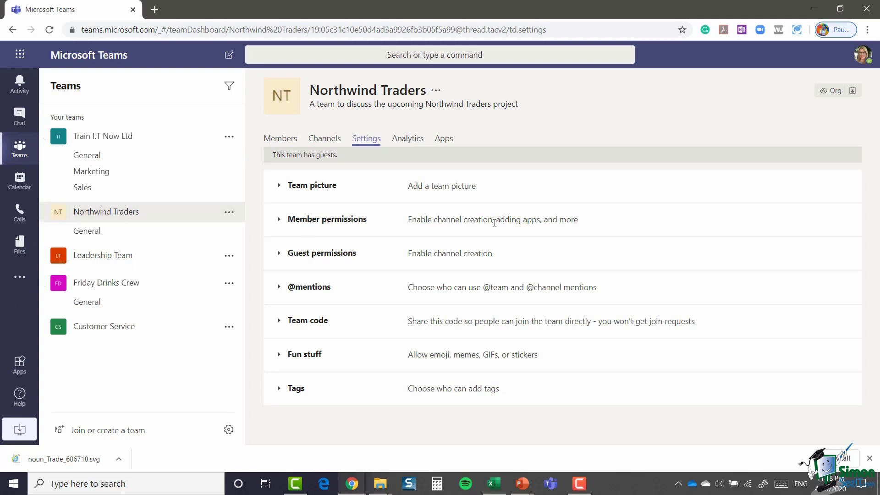
{"action": "left_click", "coordinate": [279, 187]}
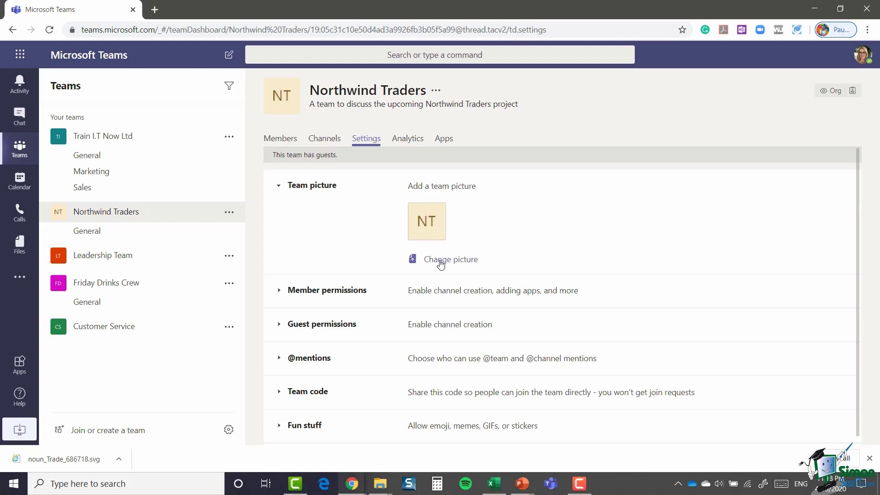
Step: Upload Northwind-logo.png as the Northwind Traders team picture and save it
{"action": "left_click", "coordinate": [440, 263]}
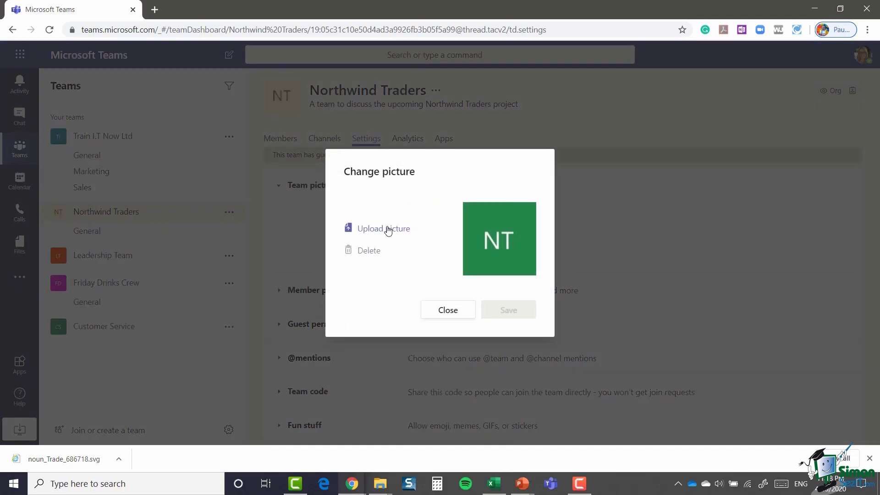
{"action": "left_click", "coordinate": [387, 230]}
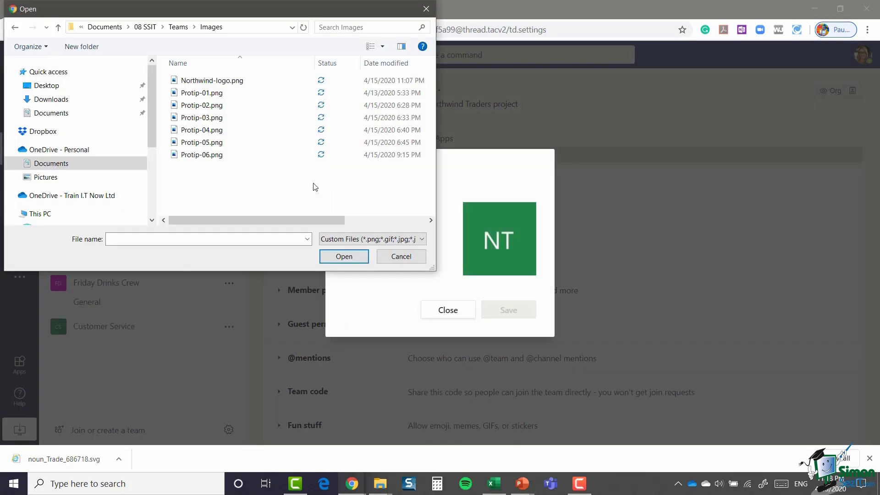
{"action": "left_click", "coordinate": [215, 82]}
{"action": "left_click", "coordinate": [343, 257]}
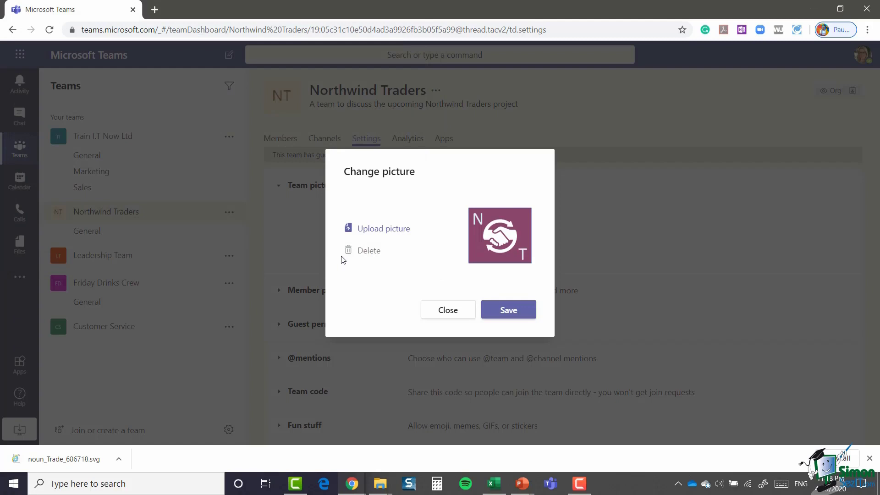
{"action": "left_click", "coordinate": [509, 312]}
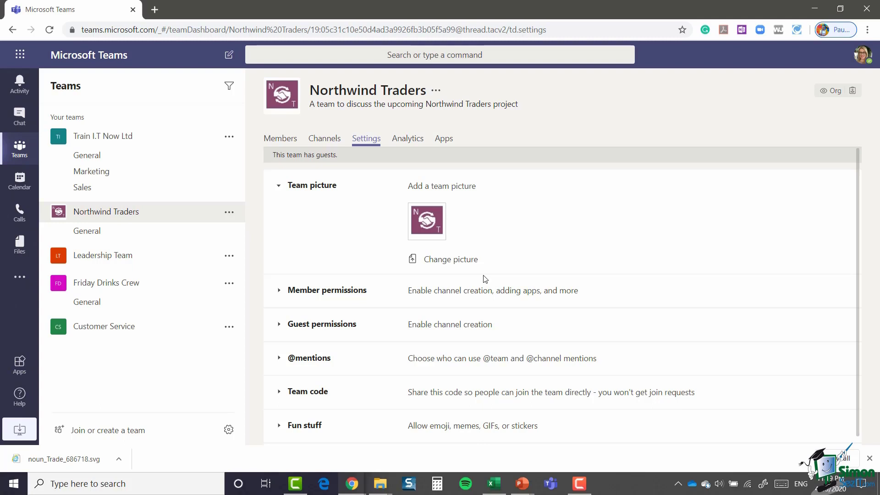
Step: Expand Member permissions and scroll through the checkboxes, all of which are enabled
{"action": "left_click", "coordinate": [277, 291]}
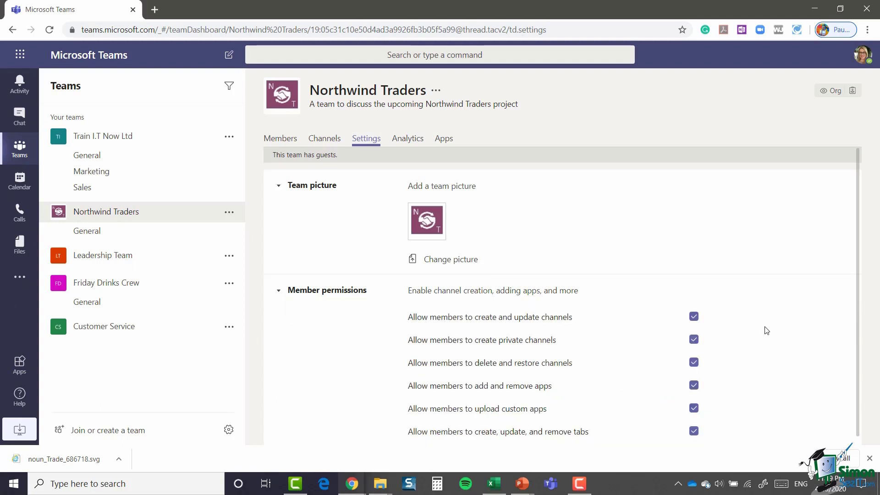
{"action": "scroll", "coordinate": [744, 311], "scroll_direction": "down", "scroll_amount": 1}
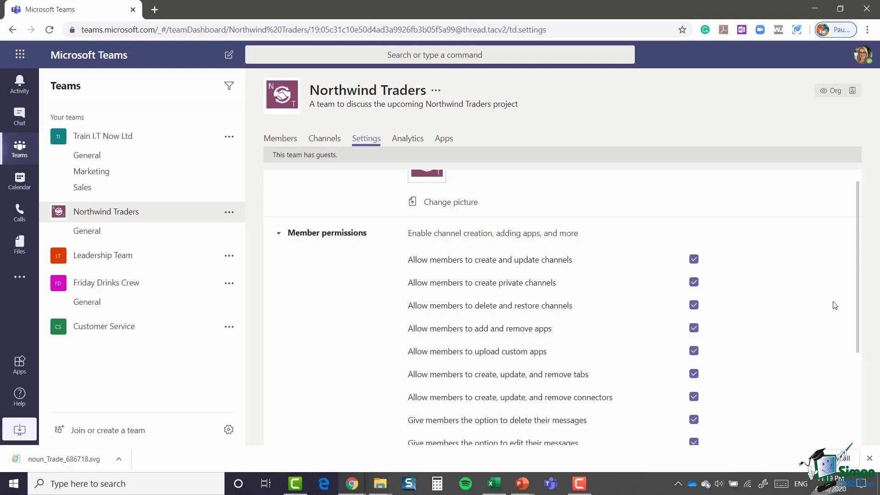
{"action": "scroll", "coordinate": [786, 275], "scroll_direction": "down", "scroll_amount": 1}
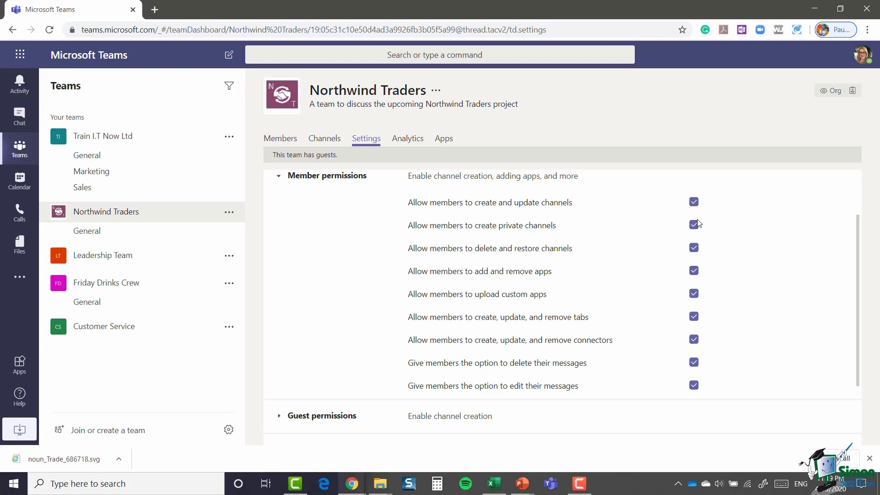
{"action": "scroll", "coordinate": [579, 258], "scroll_direction": "down", "scroll_amount": 1}
{"action": "scroll", "coordinate": [580, 259], "scroll_direction": "down", "scroll_amount": 3}
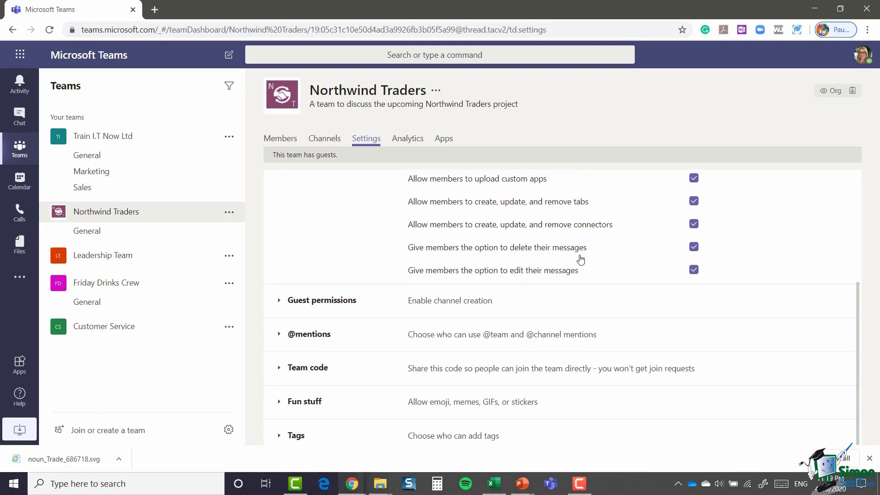
{"action": "left_click", "coordinate": [278, 293]}
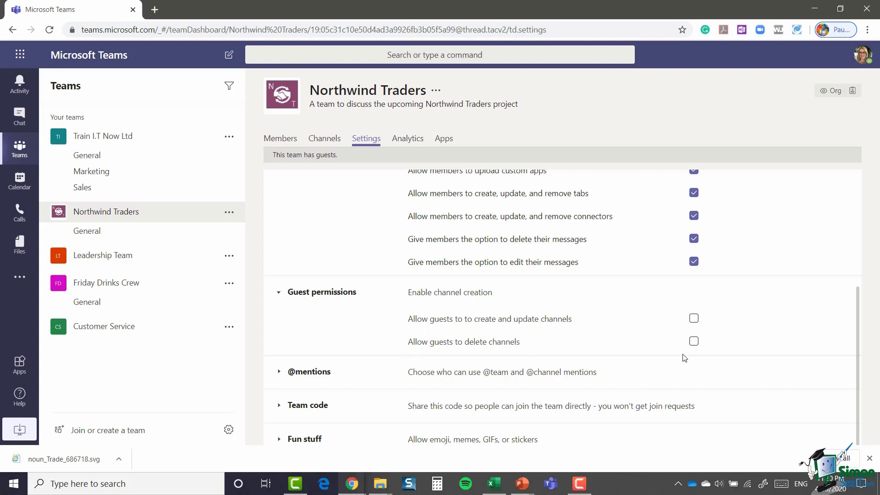
{"action": "scroll", "coordinate": [617, 303], "scroll_direction": "down", "scroll_amount": 1}
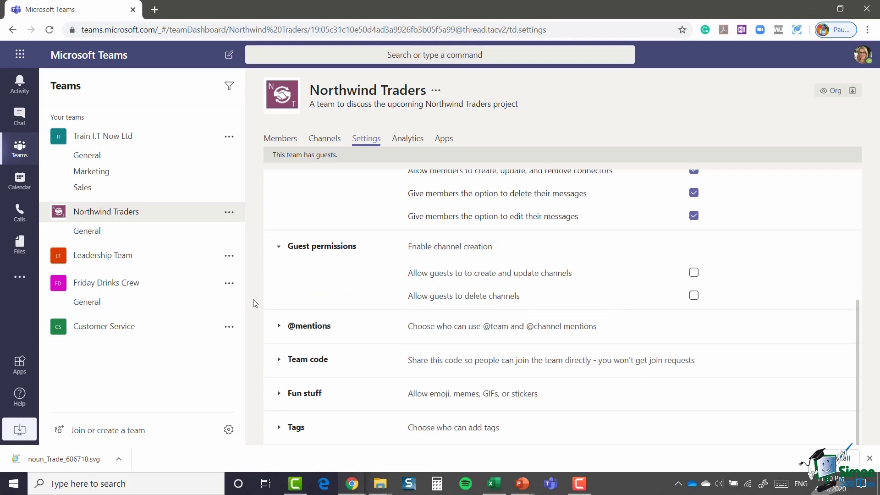
{"action": "left_click", "coordinate": [278, 326]}
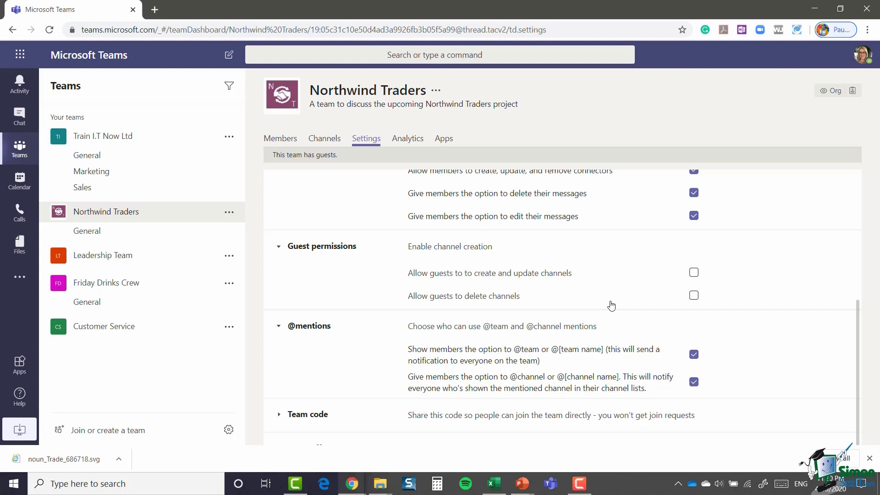
{"action": "scroll", "coordinate": [612, 305], "scroll_direction": "down", "scroll_amount": 1}
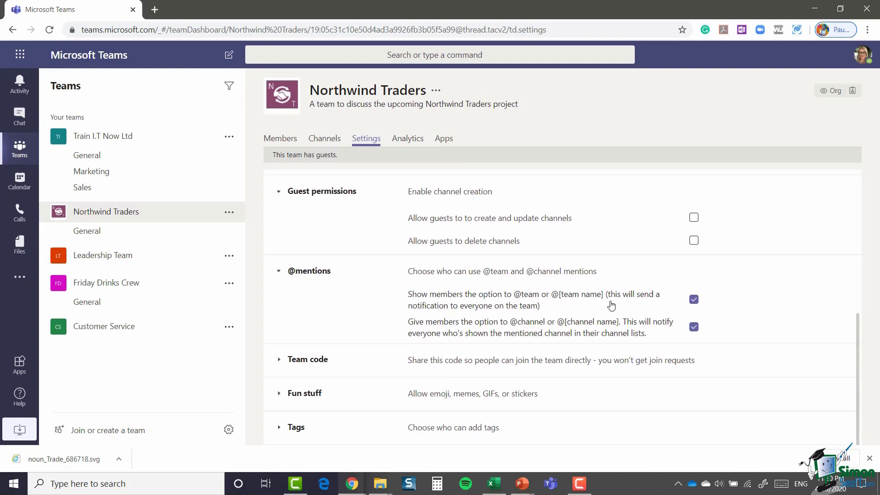
{"action": "left_click", "coordinate": [278, 362]}
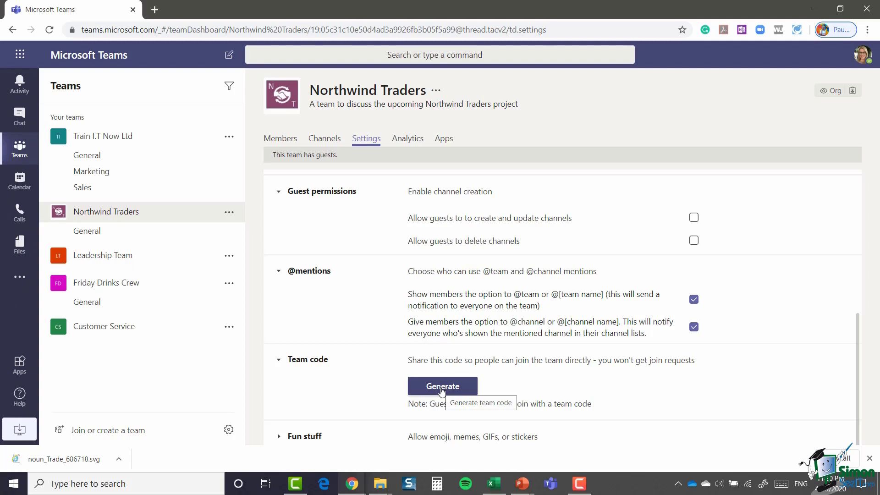
{"action": "scroll", "coordinate": [337, 356], "scroll_direction": "down", "scroll_amount": 1}
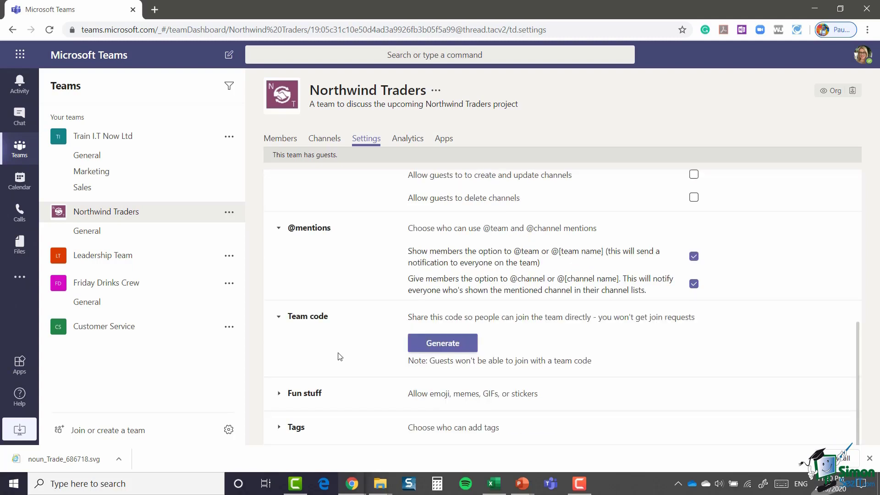
Step: Under Fun stuff, change the Giphy content filter from Moderate to Strict
{"action": "left_click", "coordinate": [278, 396]}
{"action": "scroll", "coordinate": [575, 371], "scroll_direction": "down", "scroll_amount": 4}
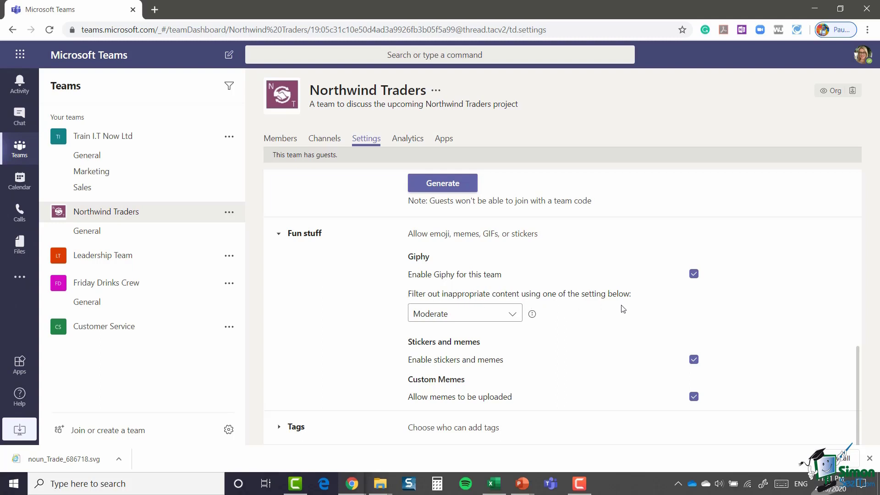
{"action": "left_click", "coordinate": [514, 315]}
{"action": "left_click", "coordinate": [440, 340]}
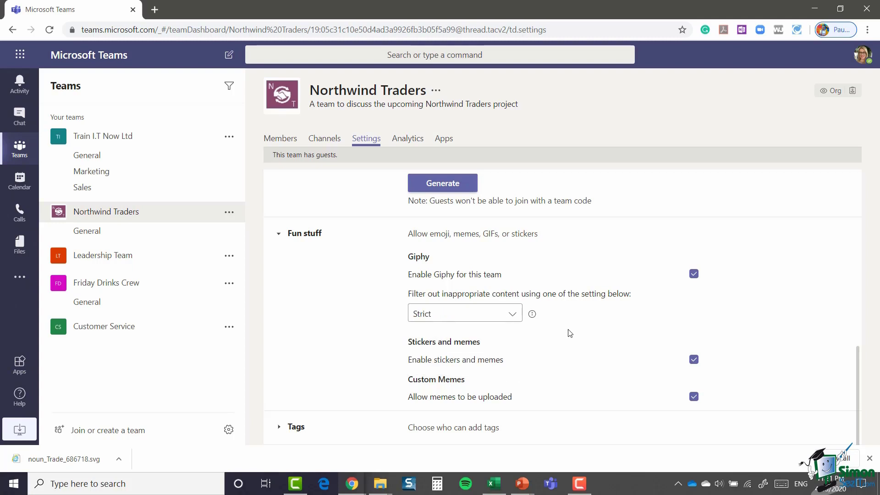
Step: Expand Tags and change 'Who can add tags' from Owners only to All members
{"action": "left_click", "coordinate": [279, 430]}
{"action": "scroll", "coordinate": [598, 344], "scroll_direction": "down", "scroll_amount": 1}
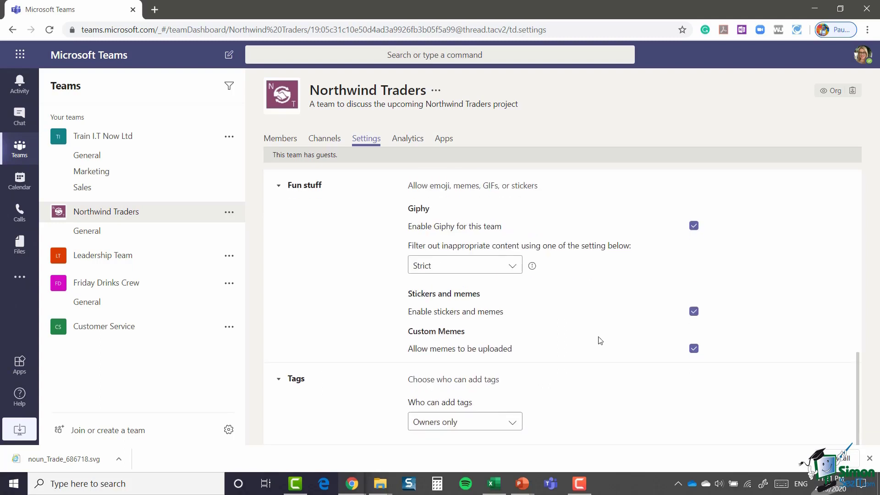
{"action": "left_click", "coordinate": [513, 424]}
{"action": "scroll", "coordinate": [552, 395], "scroll_direction": "down", "scroll_amount": 1}
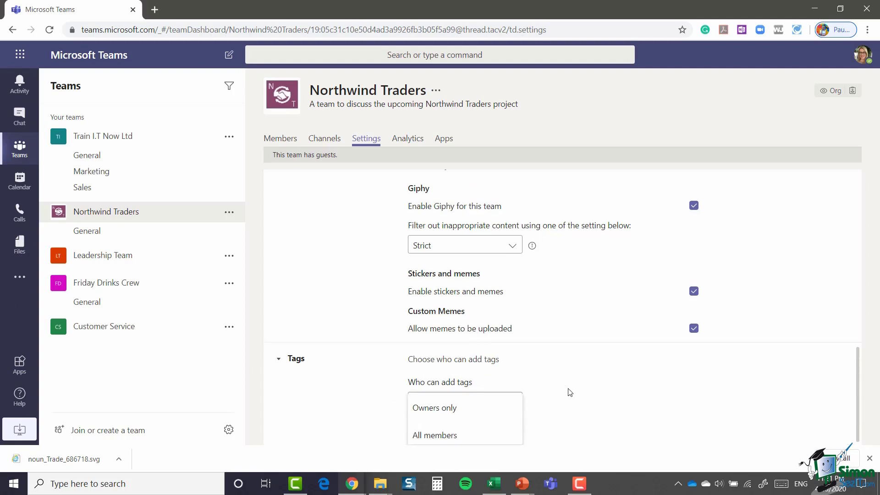
{"action": "left_click", "coordinate": [443, 404]}
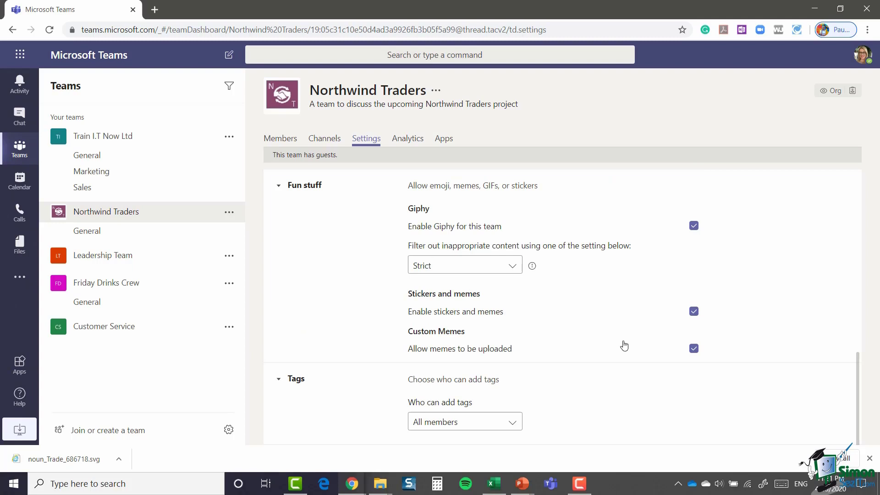
{"action": "scroll", "coordinate": [625, 345], "scroll_direction": "up", "scroll_amount": 15}
{"action": "scroll", "coordinate": [624, 345], "scroll_direction": "down", "scroll_amount": 15}
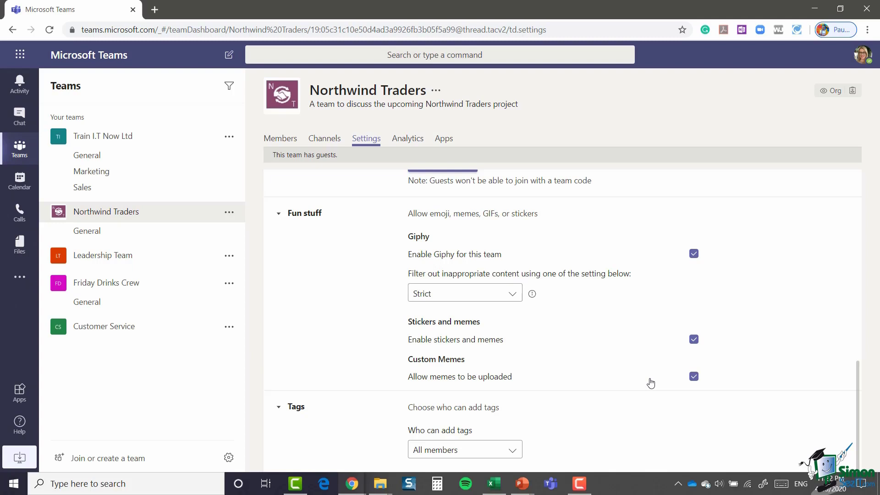
Step: Open the Analytics tab showing 5 users, 0 messages, 6 apps and 1.42 MB
{"action": "left_click", "coordinate": [410, 139]}
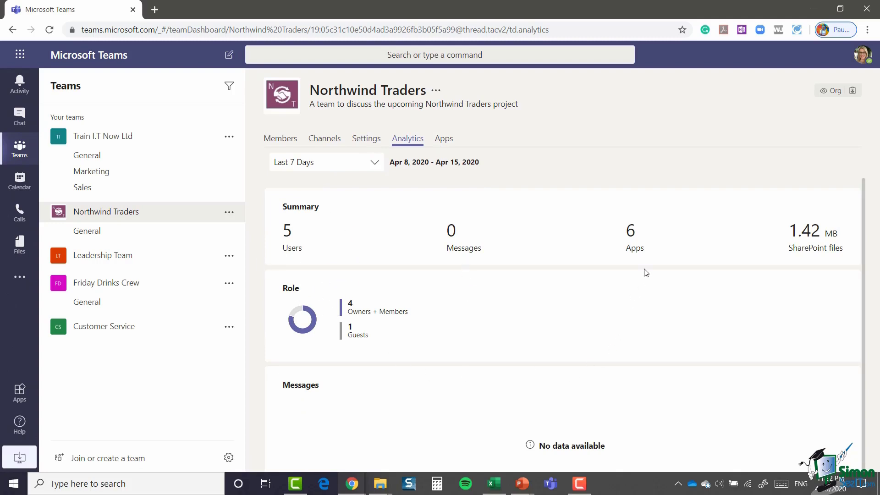
{"action": "scroll", "coordinate": [464, 306], "scroll_direction": "down", "scroll_amount": 1}
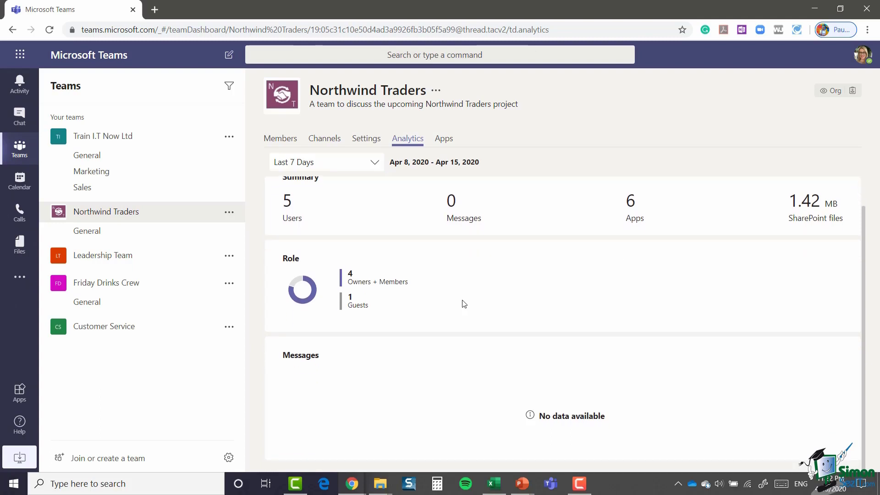
{"action": "scroll", "coordinate": [464, 304], "scroll_direction": "up", "scroll_amount": 1}
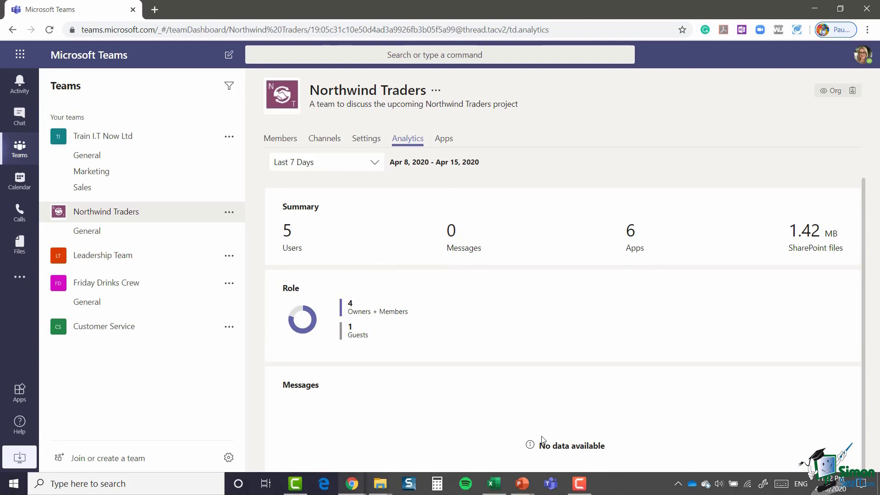
Step: Show the Northwind Traders Apps page listing Forms, OneNote, Planner, Power BI, Praise and SharePoint
{"action": "left_click", "coordinate": [445, 142]}
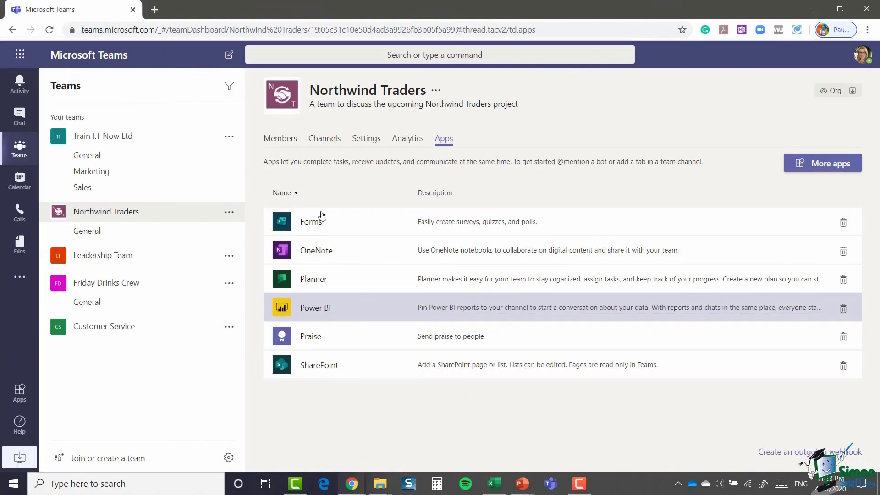
{"action": "left_click", "coordinate": [228, 212]}
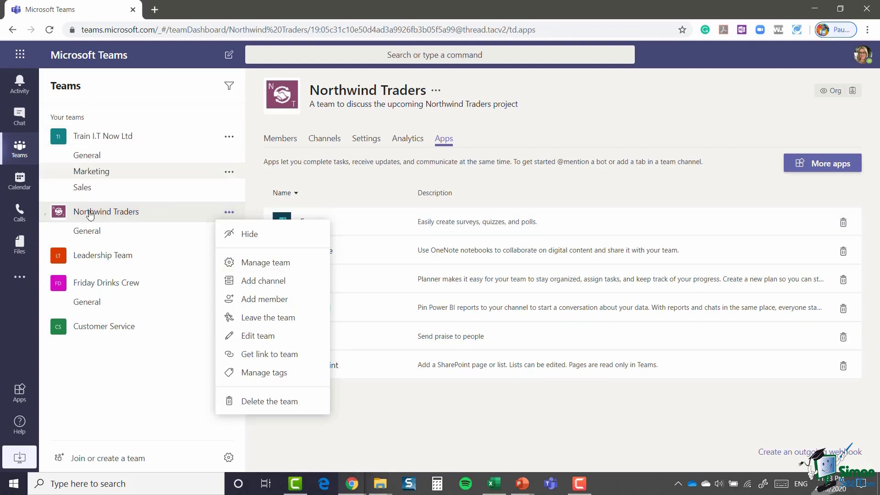
Step: Hide Northwind Traders, then find it under Hidden teams and show it again
{"action": "left_click", "coordinate": [228, 214]}
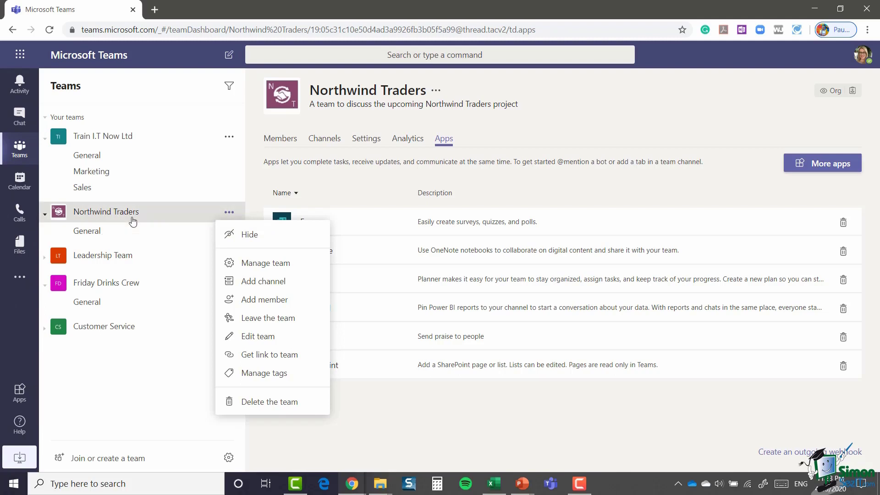
{"action": "left_click", "coordinate": [250, 235]}
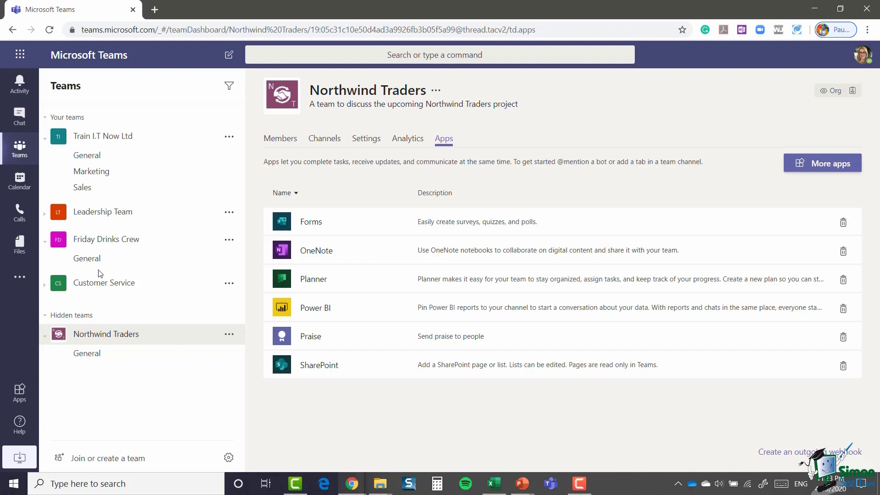
{"action": "left_click", "coordinate": [46, 317]}
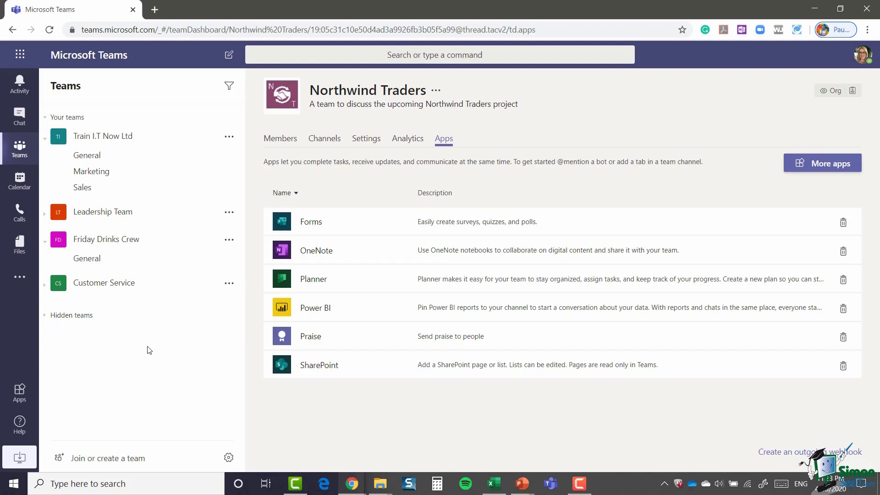
{"action": "left_click", "coordinate": [45, 315]}
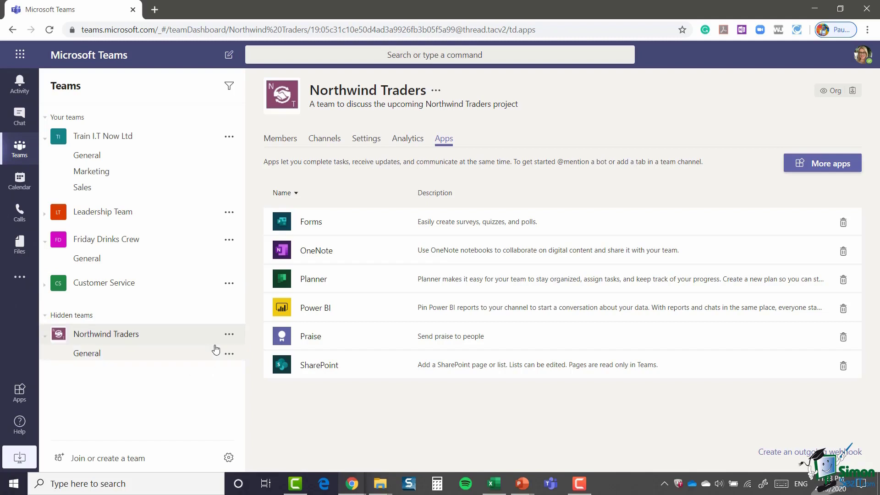
{"action": "left_click", "coordinate": [229, 335]}
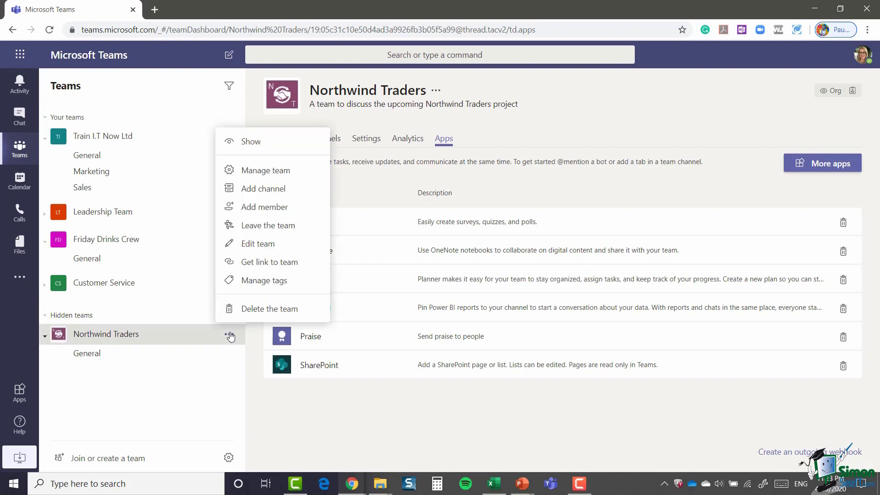
{"action": "left_click", "coordinate": [267, 143]}
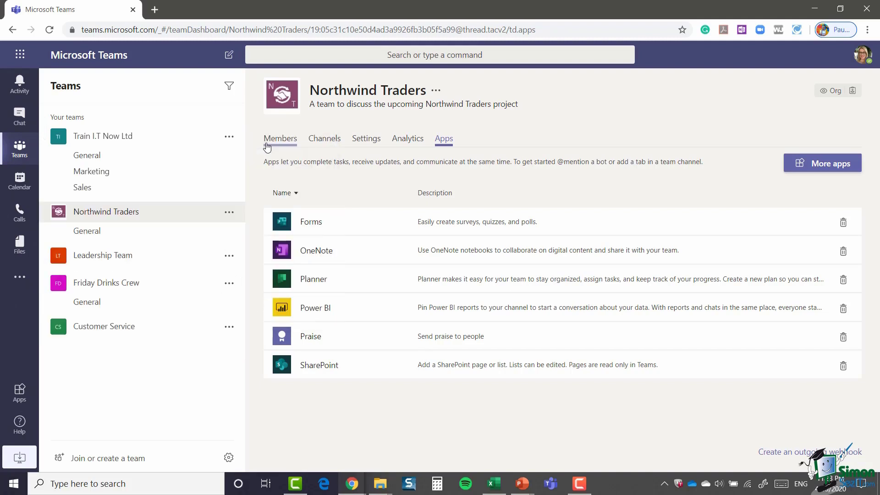
Step: Open Edit team for Northwind Traders, showing its name, description and Public privacy
{"action": "left_click", "coordinate": [229, 211]}
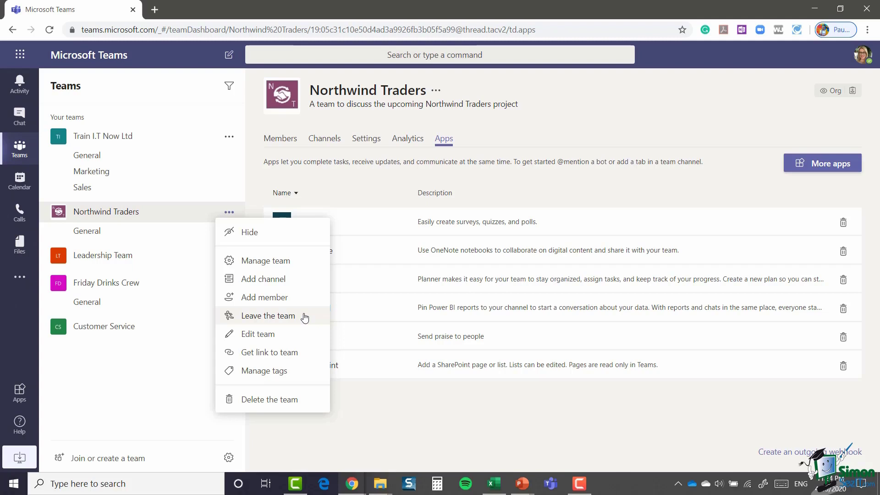
{"action": "left_click", "coordinate": [262, 334]}
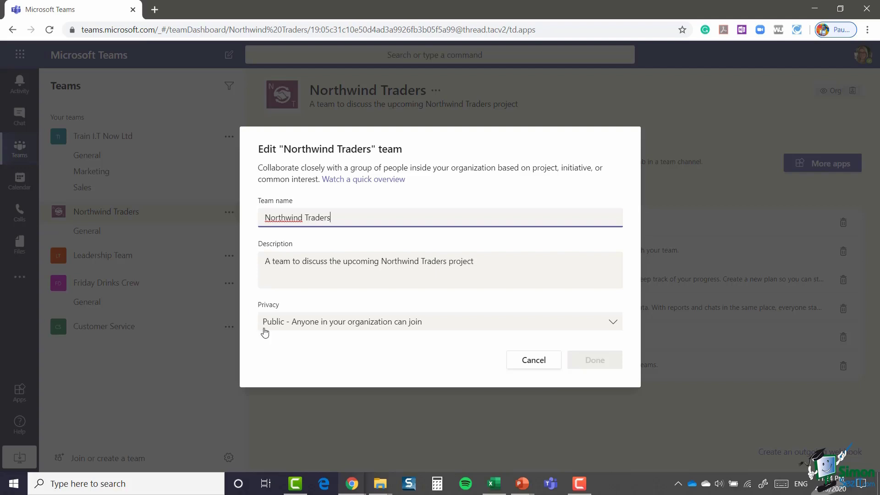
Step: Review the Privacy choices, keep Public, and cancel the Edit team dialog unchanged
{"action": "left_click", "coordinate": [613, 324]}
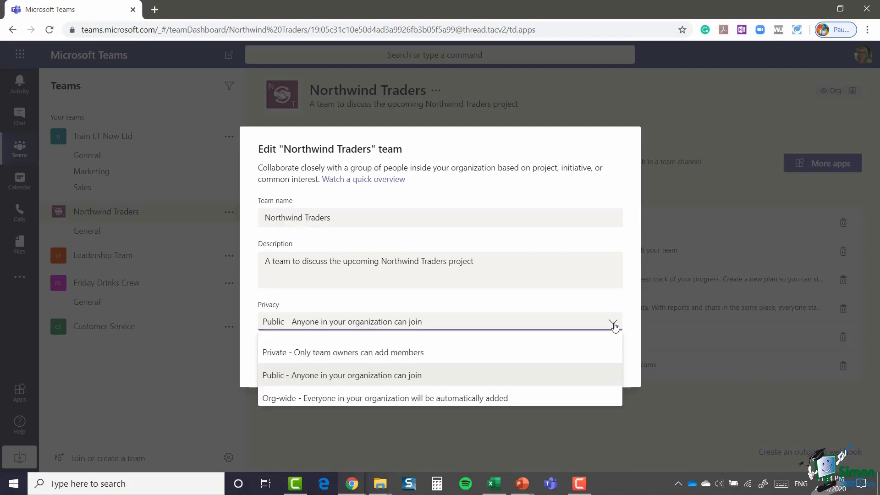
{"action": "left_click", "coordinate": [597, 304]}
{"action": "left_click", "coordinate": [548, 362]}
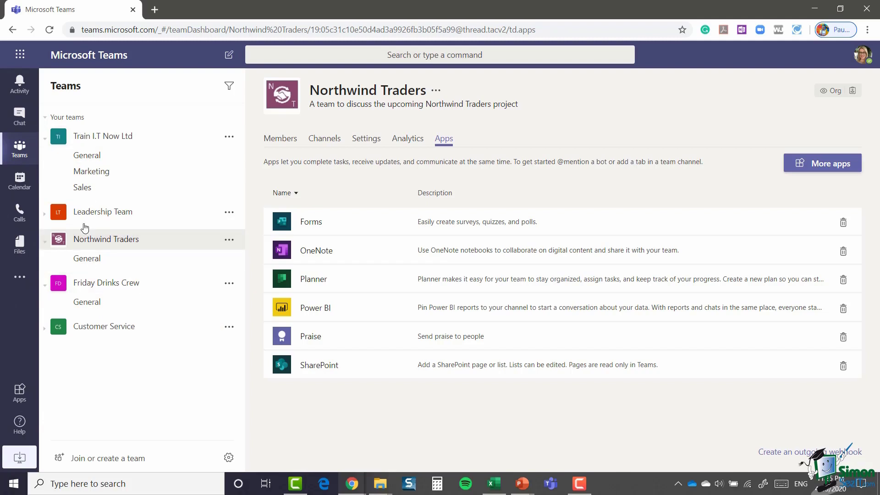
Step: Collapse the teams, then move Northwind Traders to the top and Leadership Team above Train I.T Now Ltd
{"action": "left_click", "coordinate": [44, 140]}
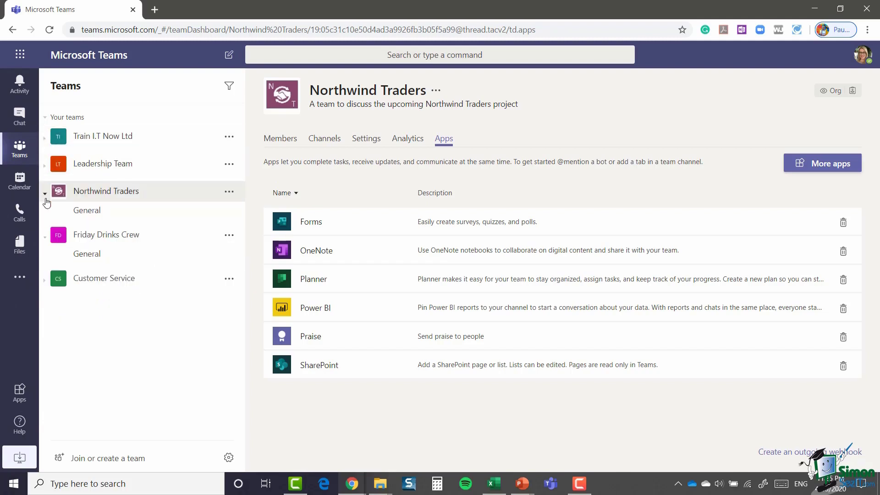
{"action": "left_click", "coordinate": [44, 240]}
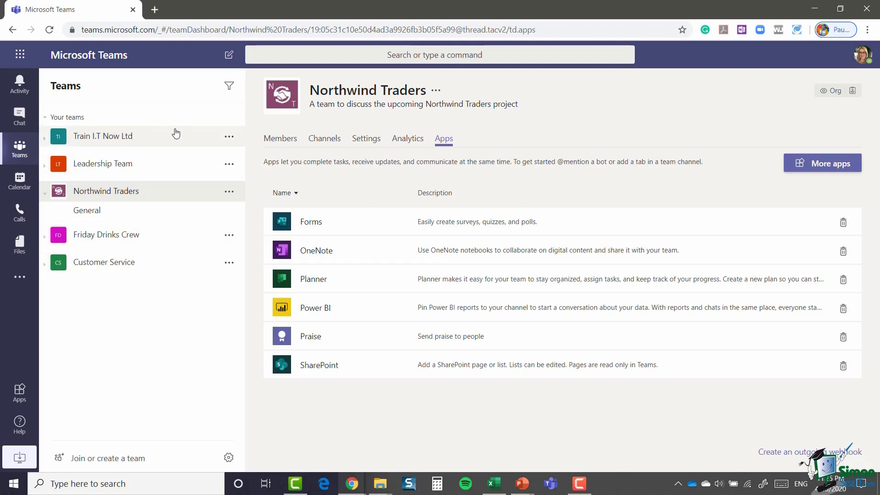
{"action": "left_click", "coordinate": [44, 193]}
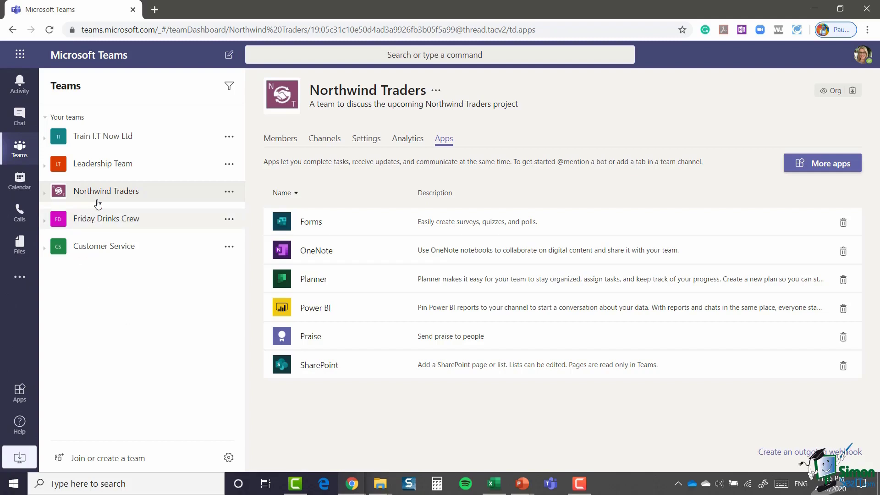
{"action": "left_click_drag", "start_coordinate": [99, 195], "coordinate": [102, 128]}
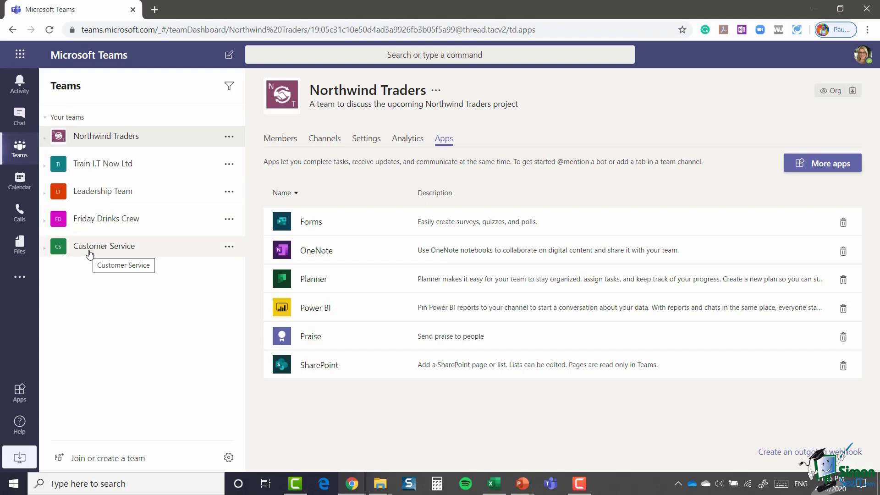
{"action": "left_click_drag", "start_coordinate": [97, 183], "coordinate": [97, 161]}
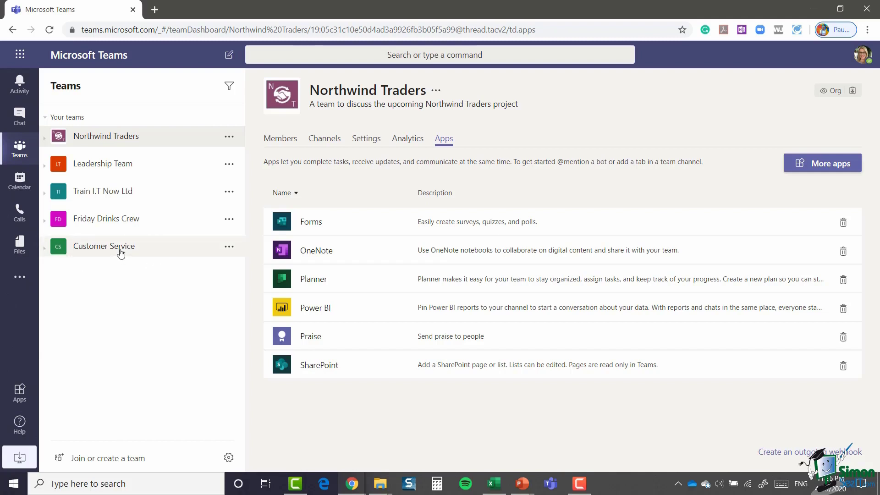
Step: Compare the Customer Service and Northwind Traders option menus, then open Northwind Traders General
{"action": "left_click", "coordinate": [230, 248]}
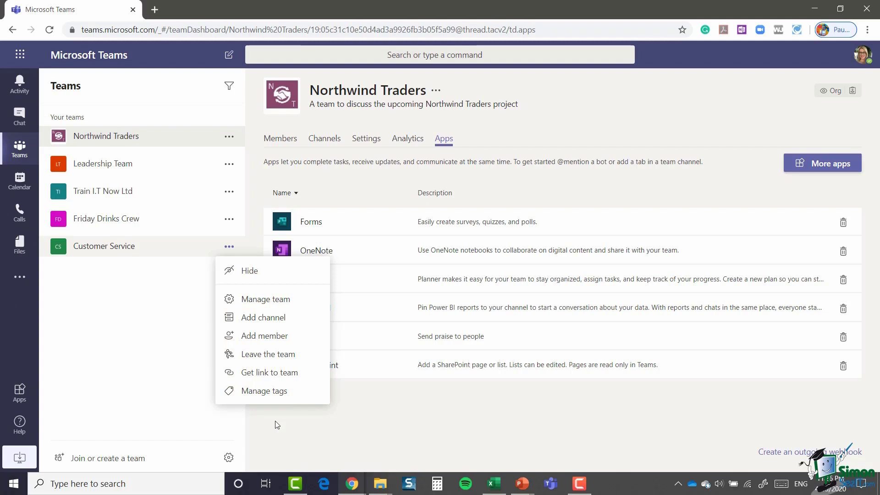
{"action": "left_click", "coordinate": [175, 307]}
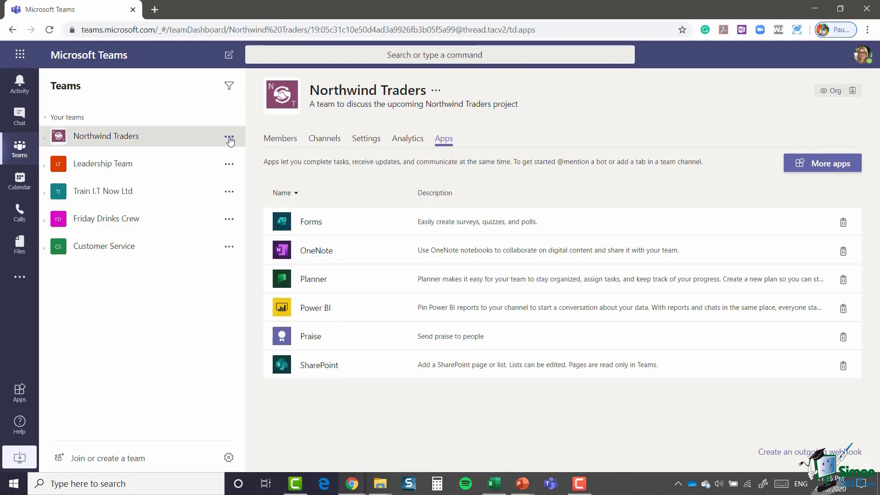
{"action": "left_click", "coordinate": [229, 138]}
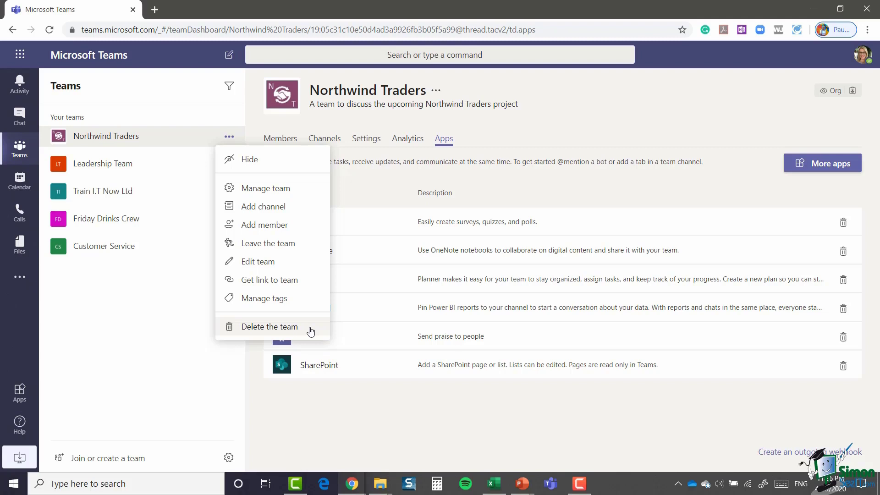
{"action": "left_click", "coordinate": [112, 138]}
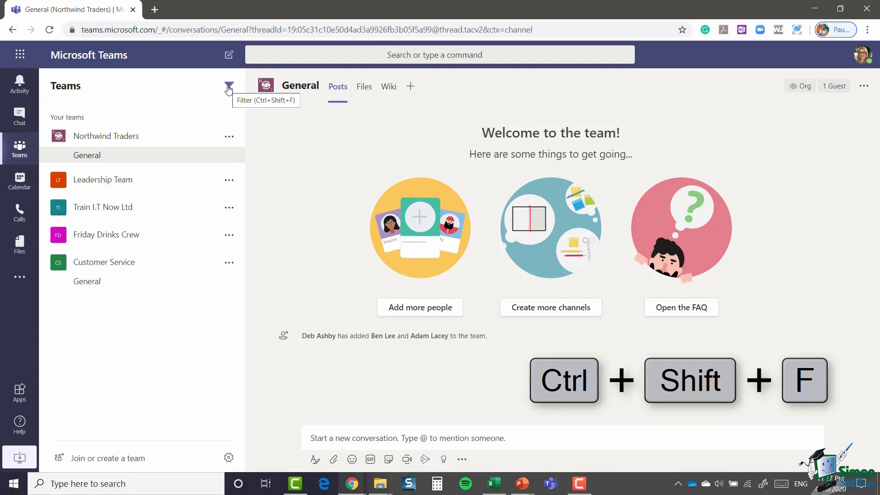
{"action": "left_click", "coordinate": [228, 87]}
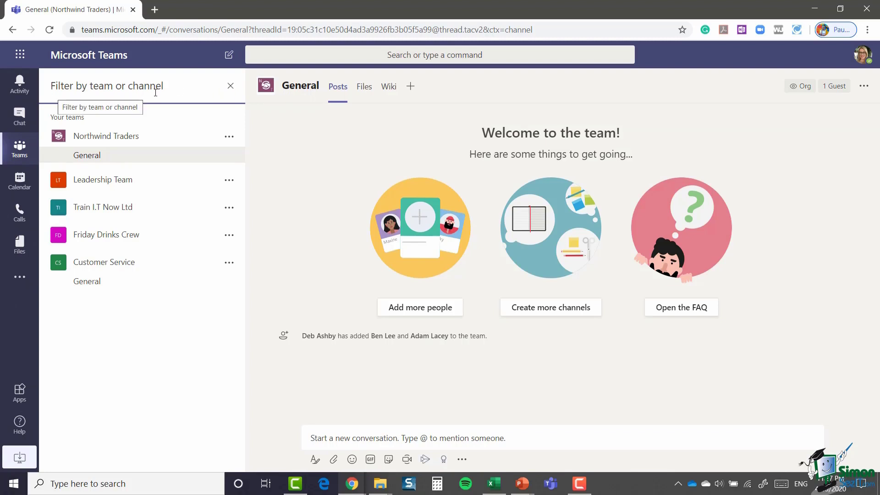
{"action": "type", "text": "custo"}
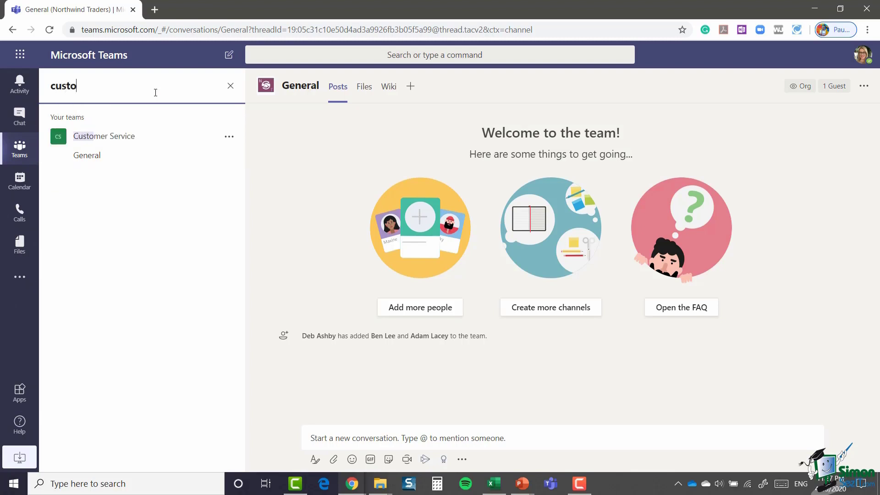
{"action": "type", "text": "mer"}
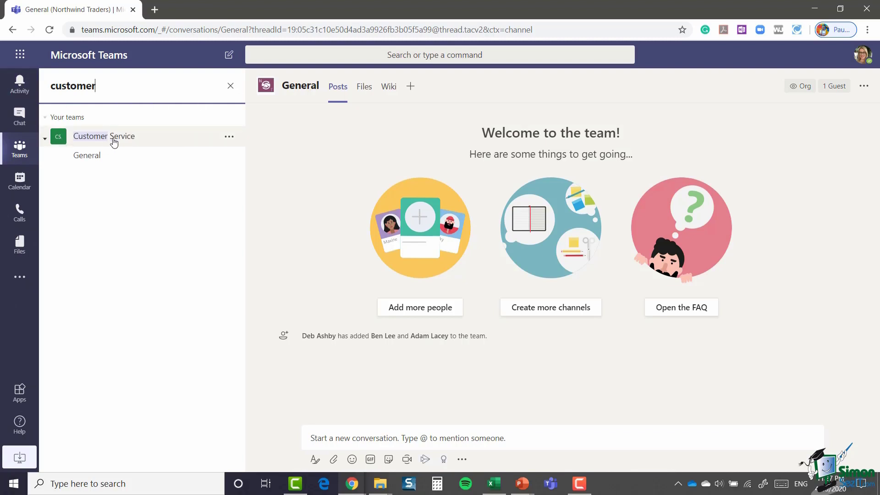
Step: Expand Train I.T Now Ltd, filter the team list for 'market', then clear the filter
{"action": "left_click", "coordinate": [231, 87]}
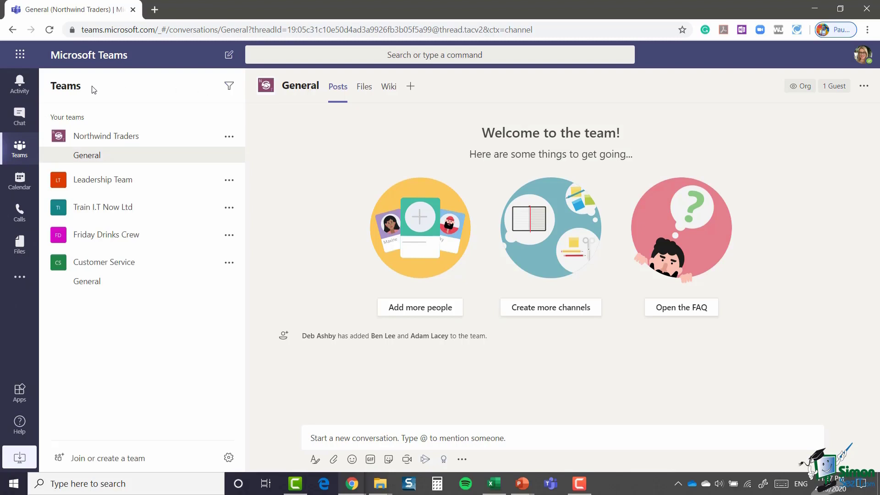
{"action": "left_click", "coordinate": [229, 87]}
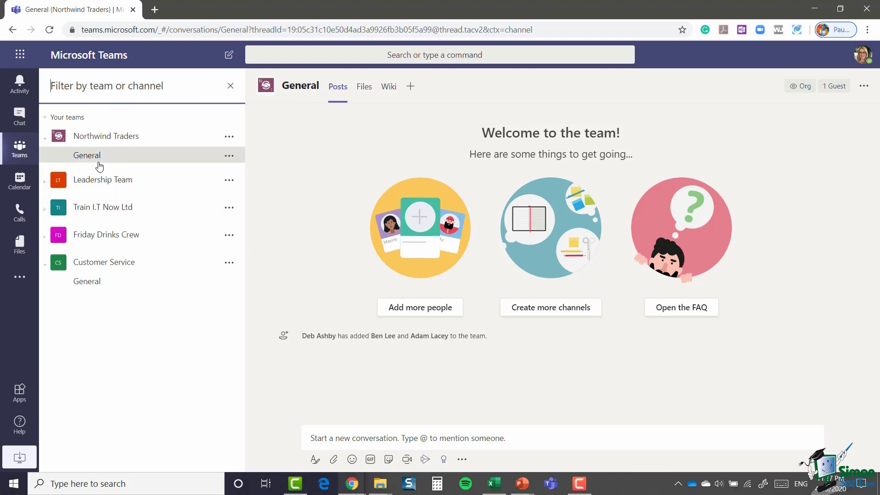
{"action": "left_click", "coordinate": [44, 209]}
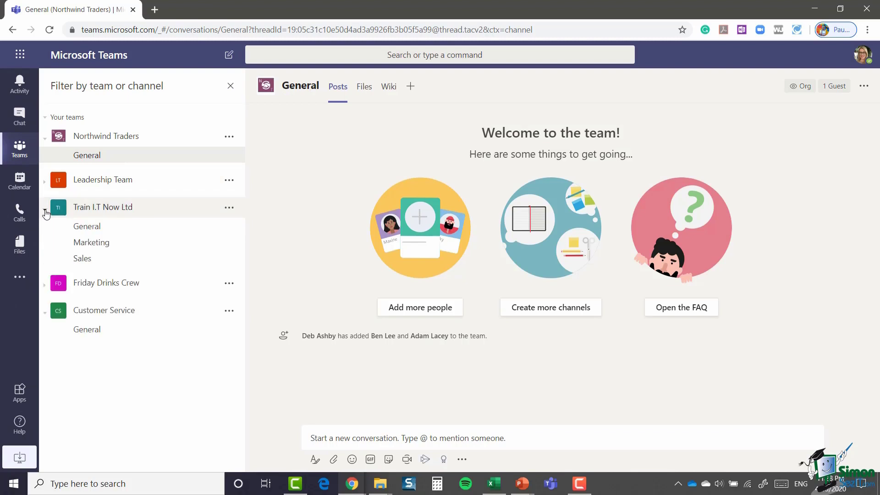
{"action": "left_click", "coordinate": [105, 95]}
{"action": "type", "text": "market"}
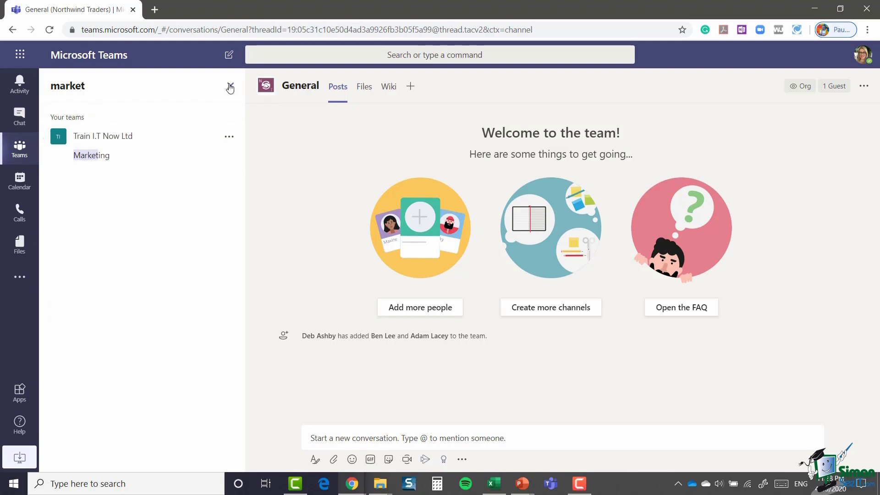
{"action": "left_click", "coordinate": [230, 88]}
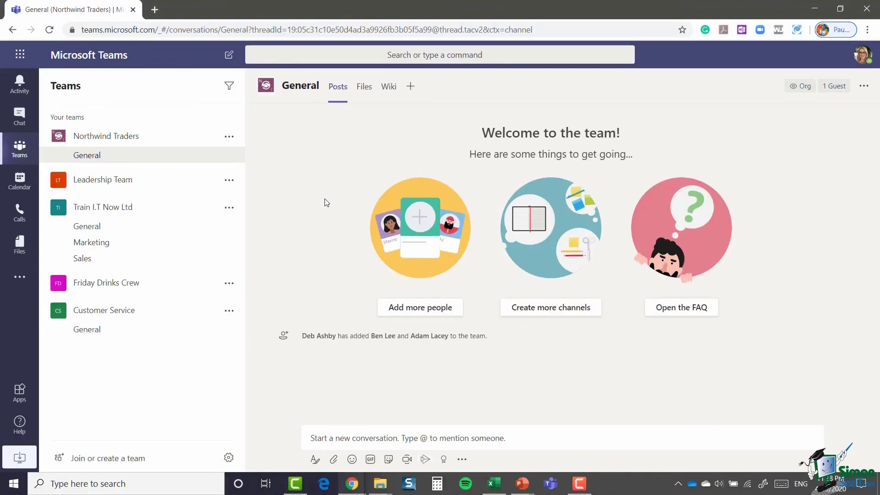